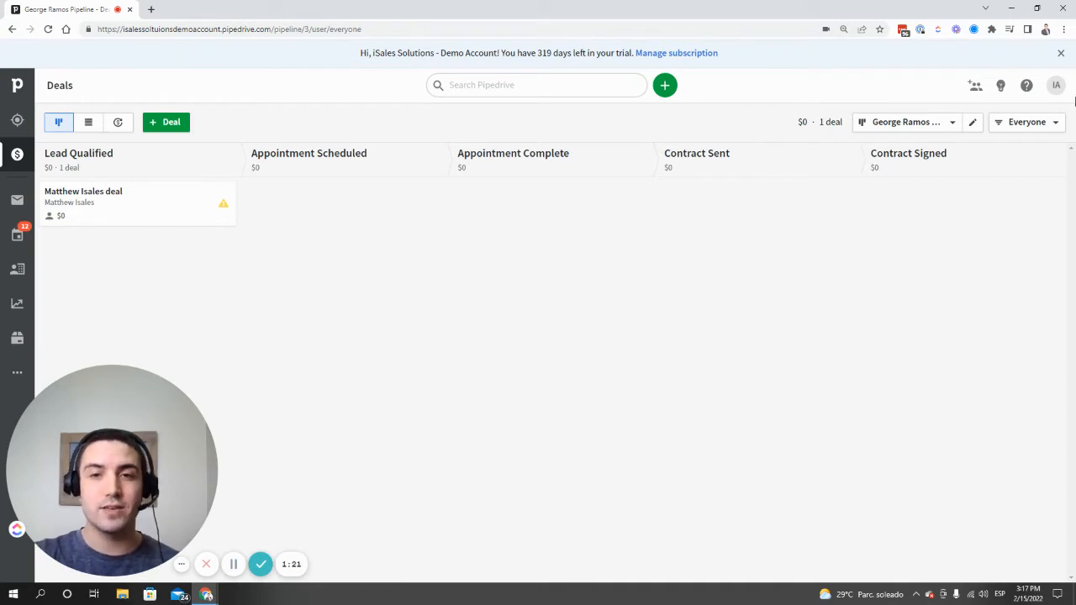
Step: Start a new deals filter with an all-match condition based on the deal's Lead Source field, with no source value selected
left_click(1032, 122)
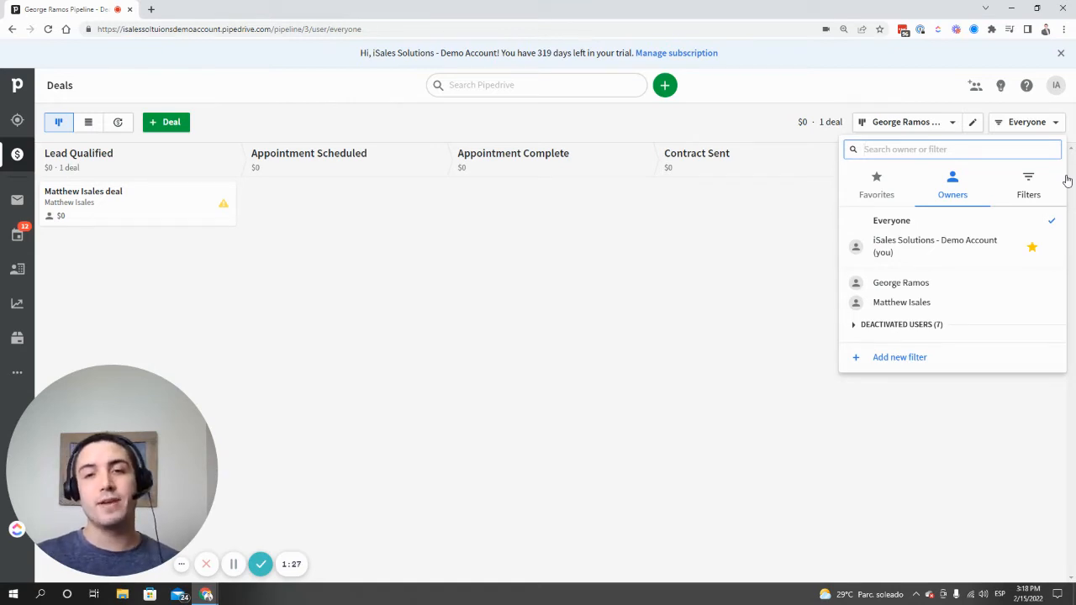
left_click(1036, 183)
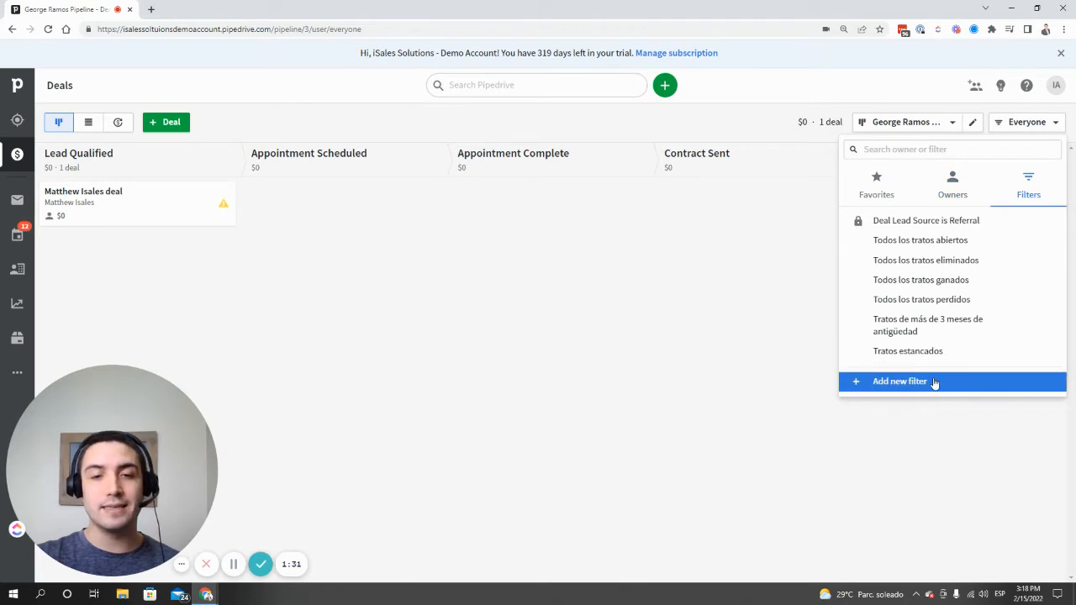
left_click(933, 383)
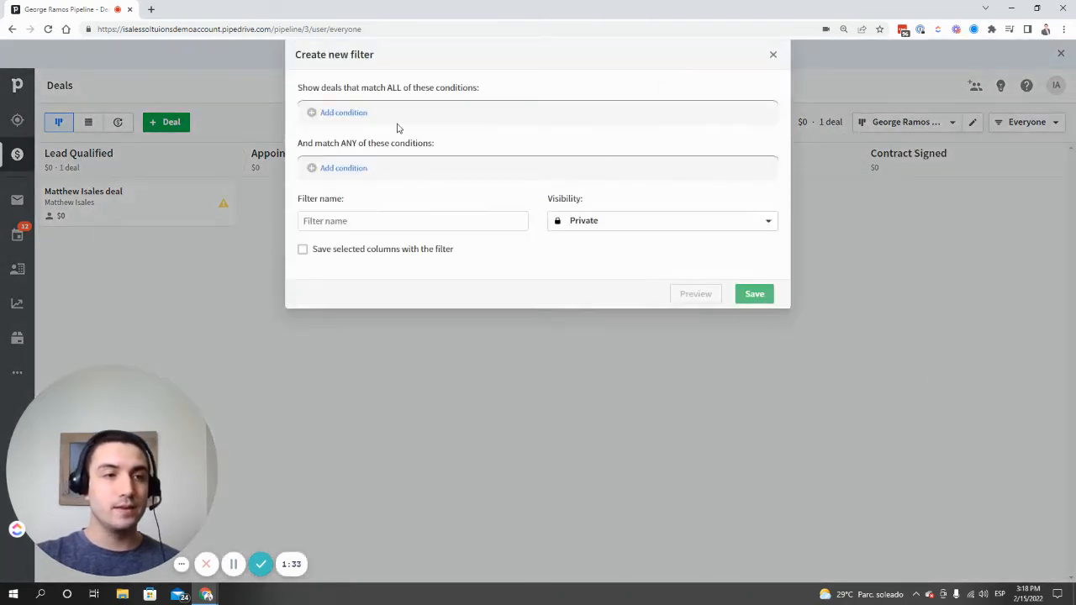
left_click(350, 115)
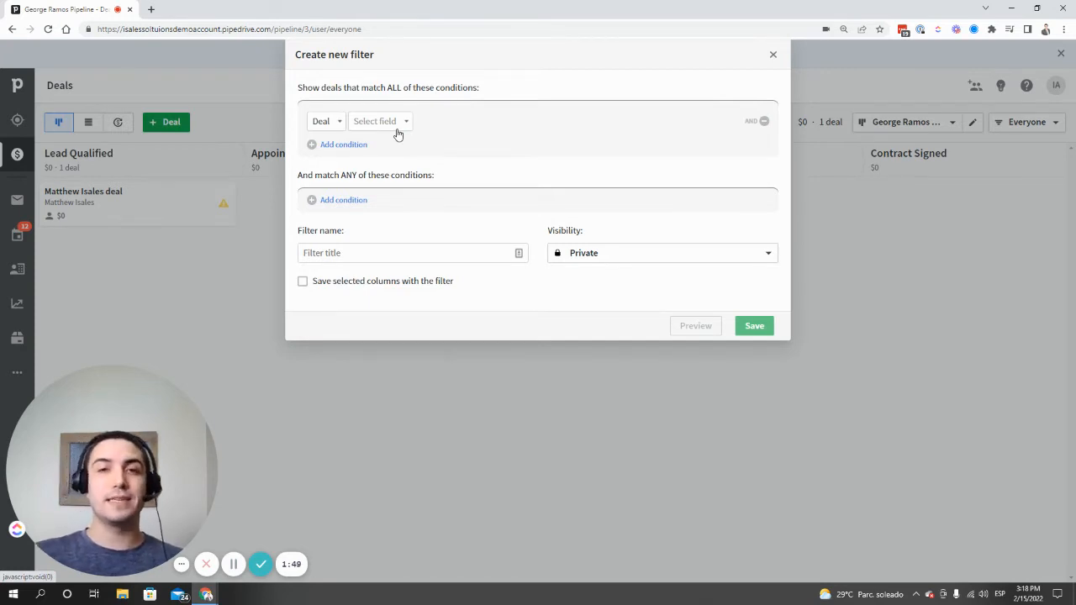
left_click(399, 132)
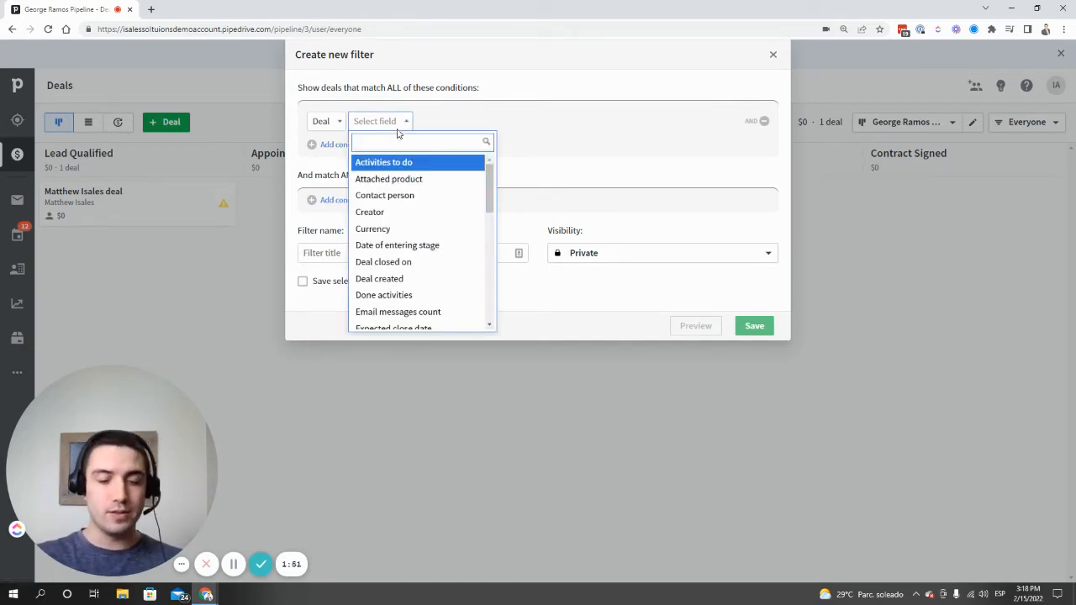
type("lead")
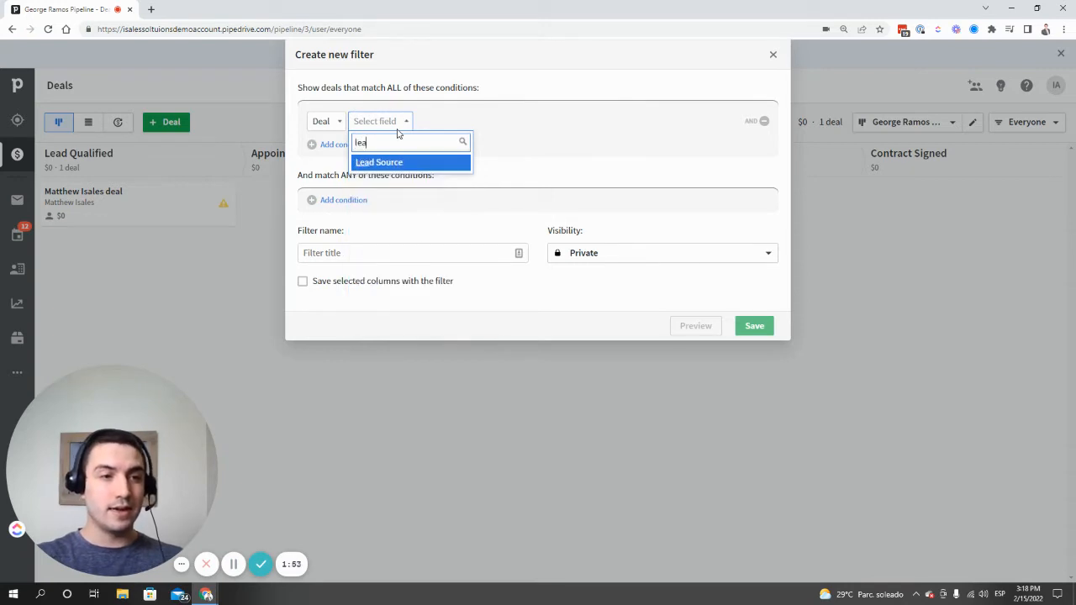
left_click(402, 163)
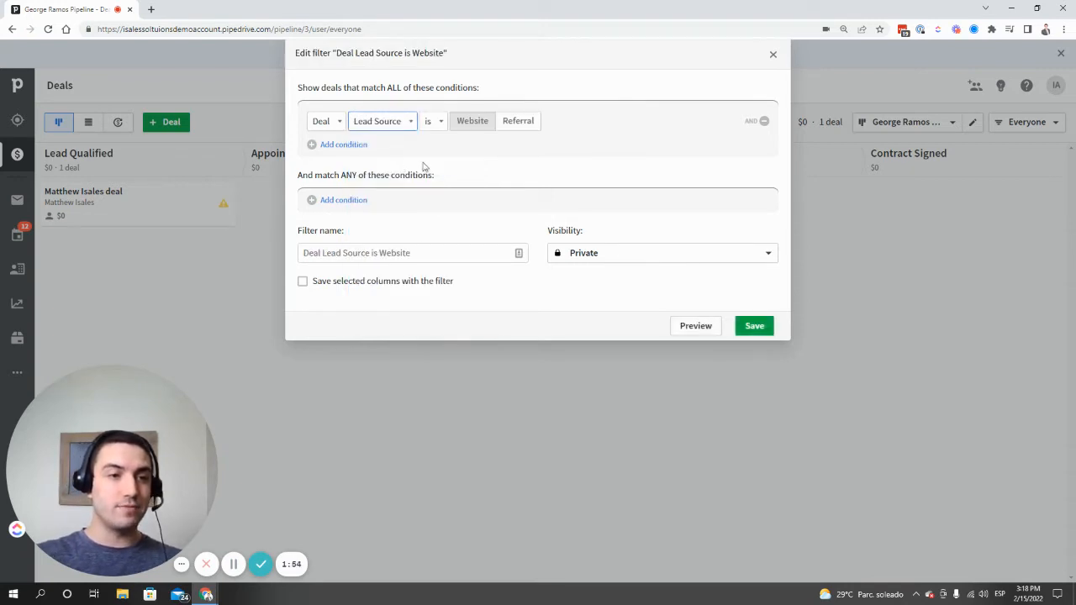
left_click(478, 124)
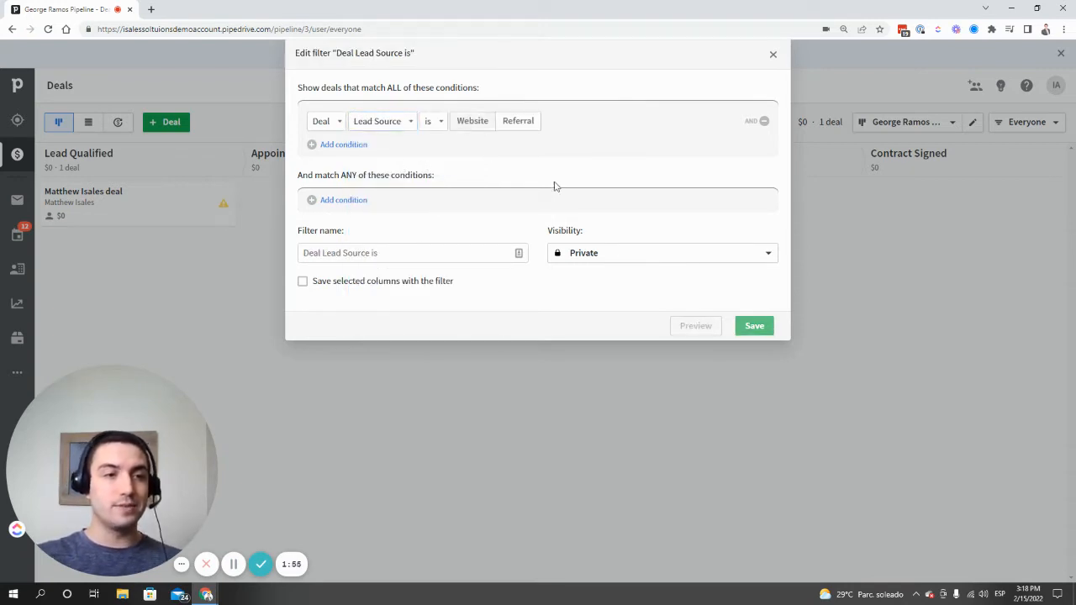
Step: Name the new filter Website
left_click(432, 250)
type("Website")
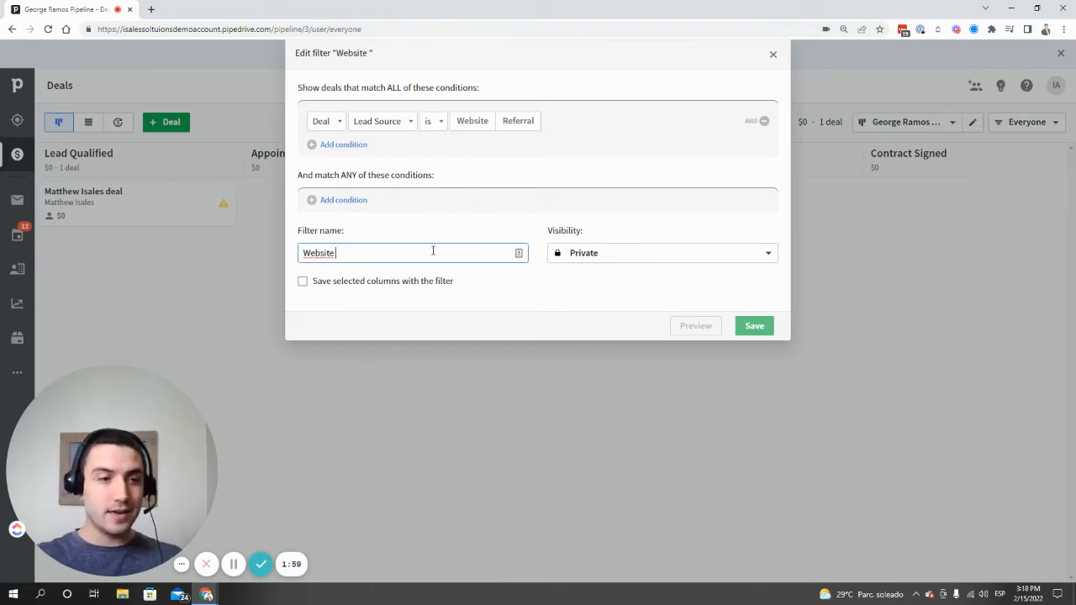
left_click(613, 292)
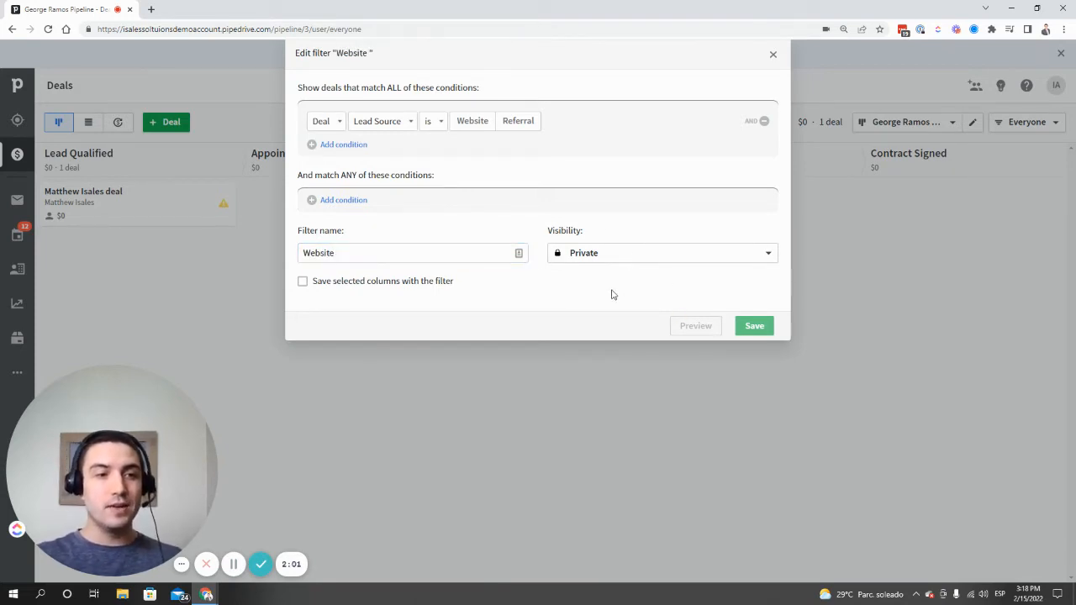
left_click(474, 250)
left_click(509, 156)
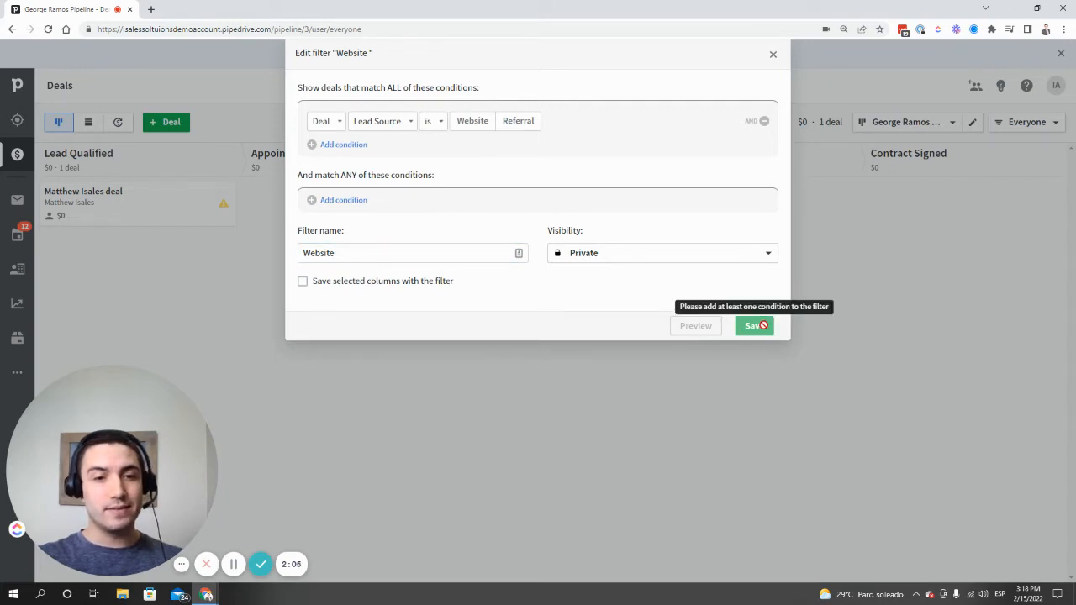
Step: Set the Lead Source condition to Website and save the filter
left_click(513, 124)
left_click(475, 123)
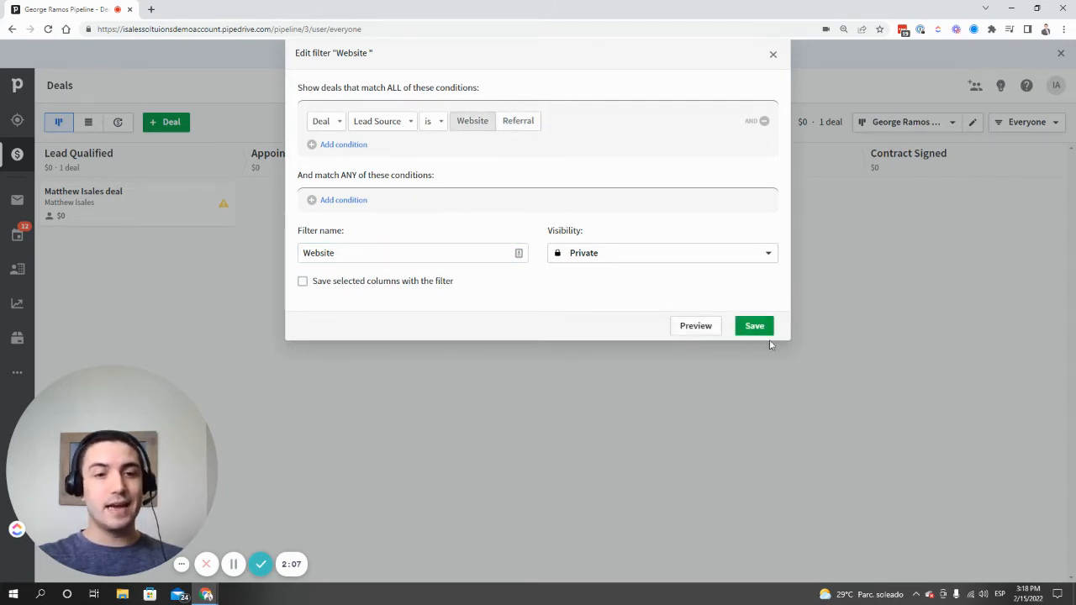
left_click(759, 329)
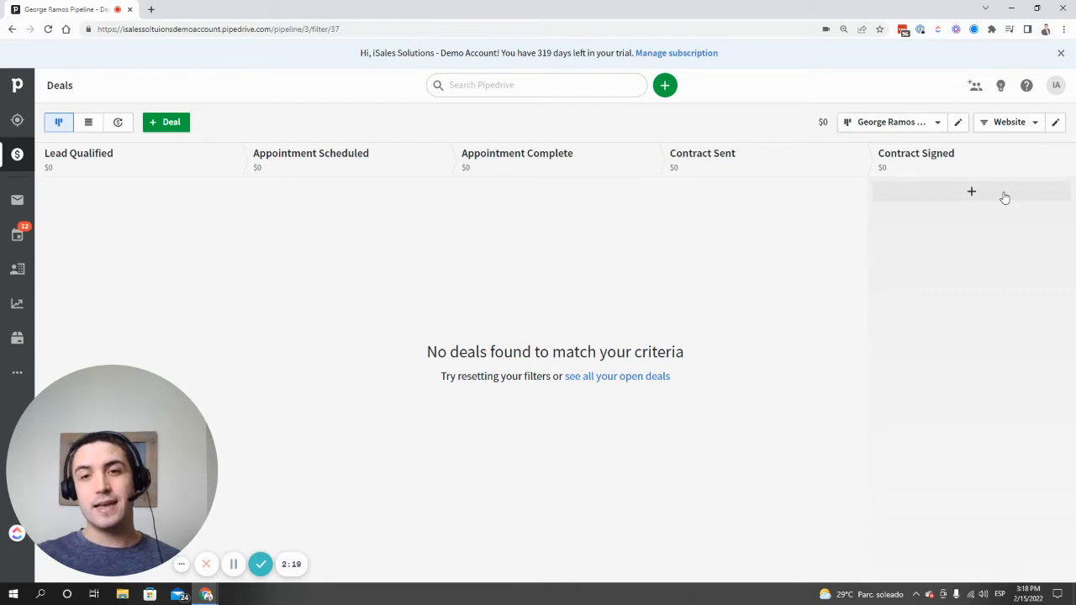
Step: Switch the pipeline view back to deals owned by Everyone
left_click(1013, 123)
left_click(952, 187)
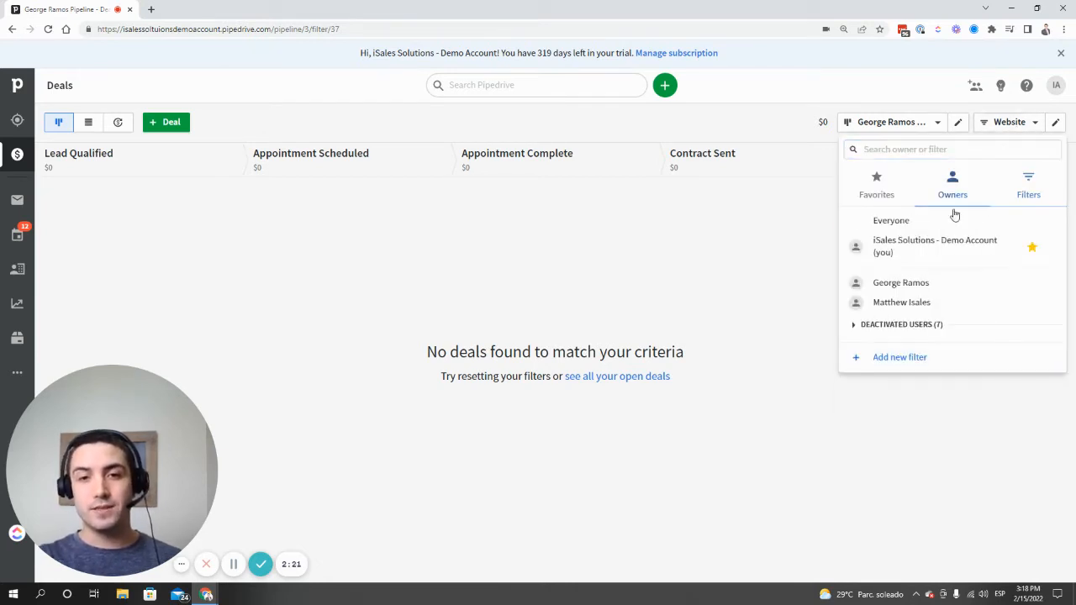
left_click(939, 222)
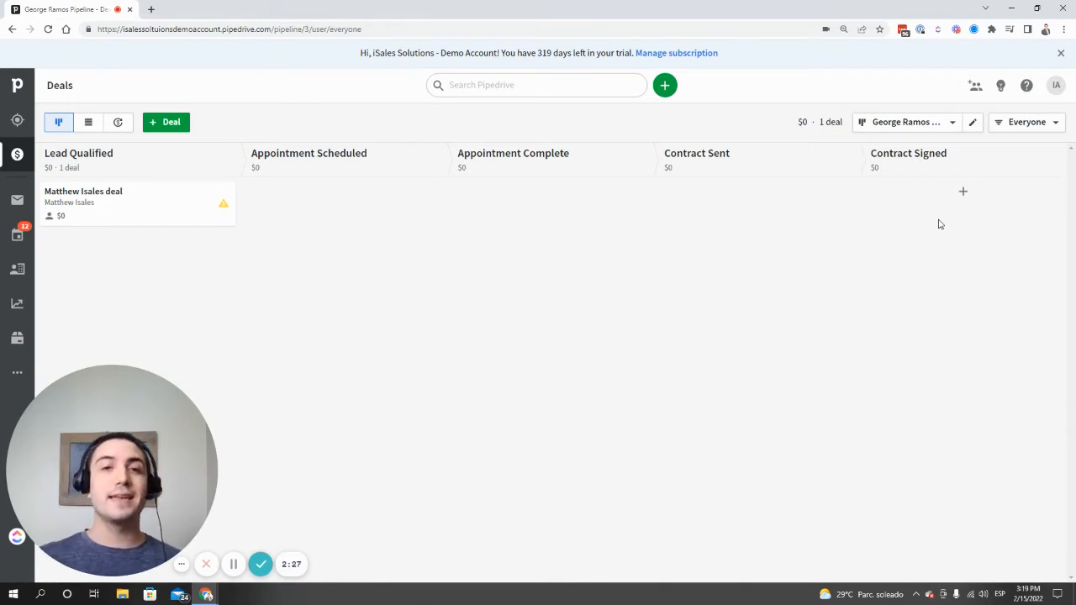
Step: Open the deal in the Lead Qualified stage and check which templates its email composer offers
left_click(160, 202)
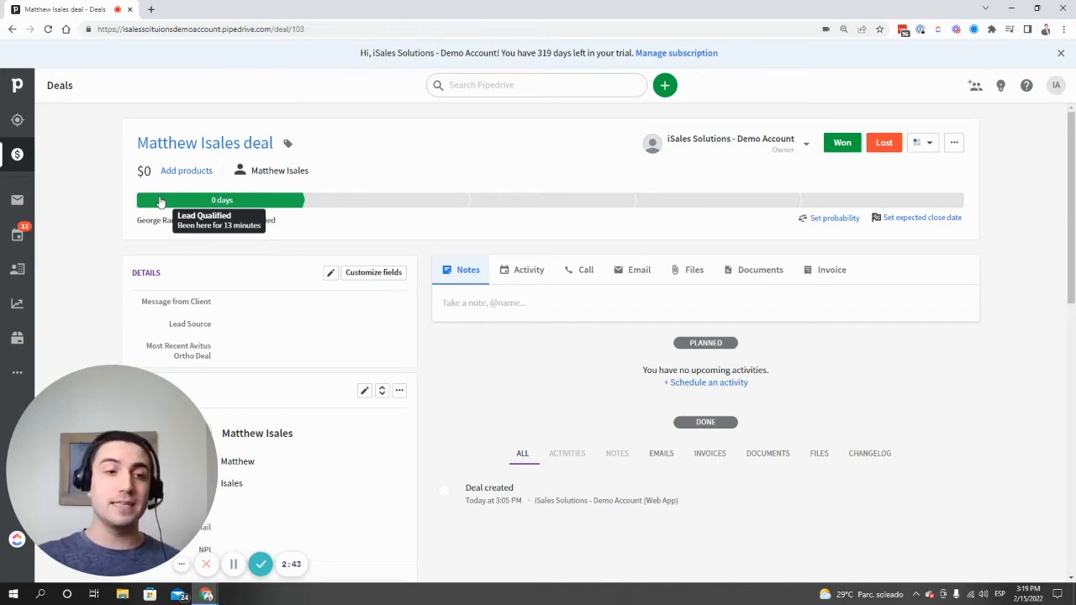
left_click(626, 277)
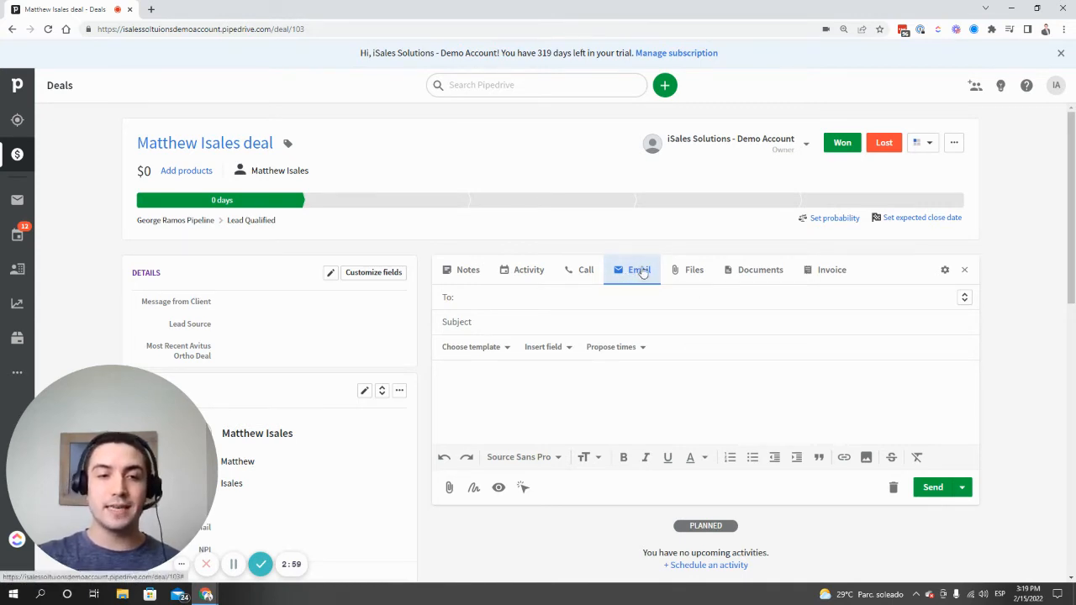
left_click(473, 348)
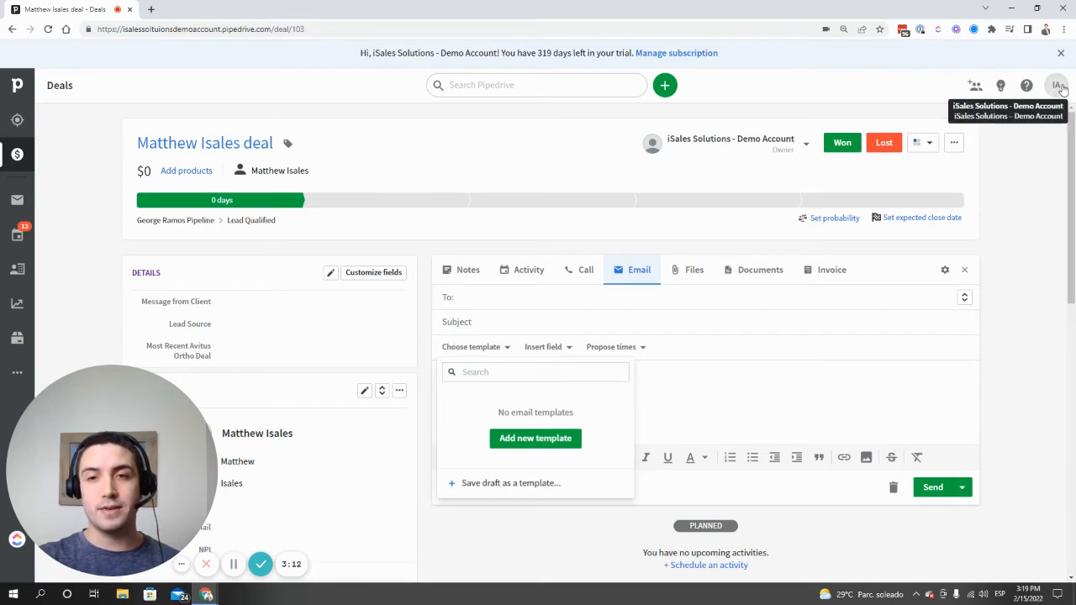
Step: Open the account's personal preferences and review the general and interface settings
left_click(1059, 87)
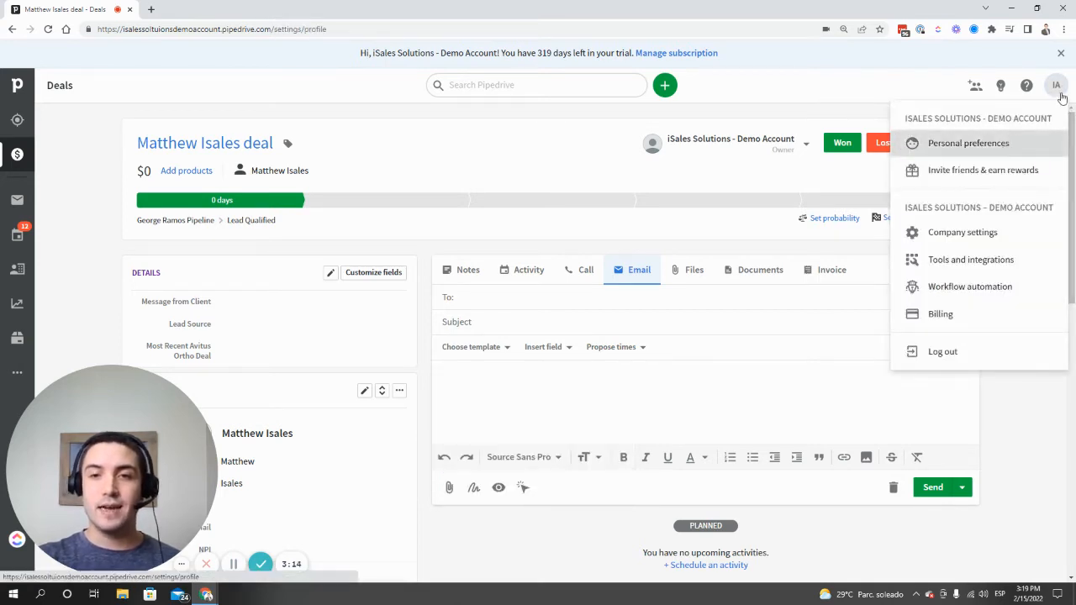
left_click(967, 143)
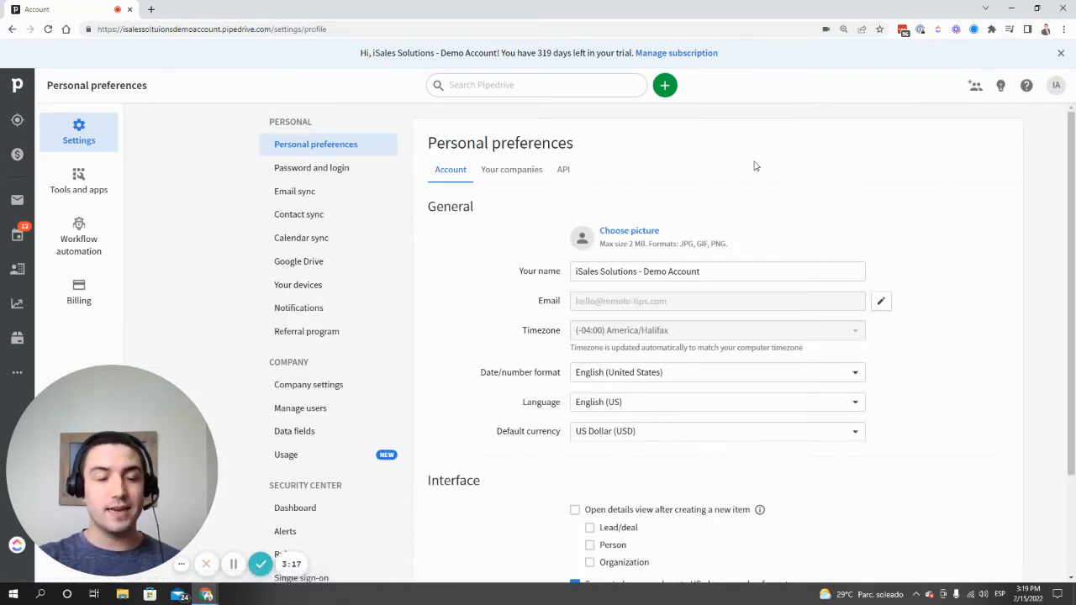
left_click_drag(710, 275, 565, 286)
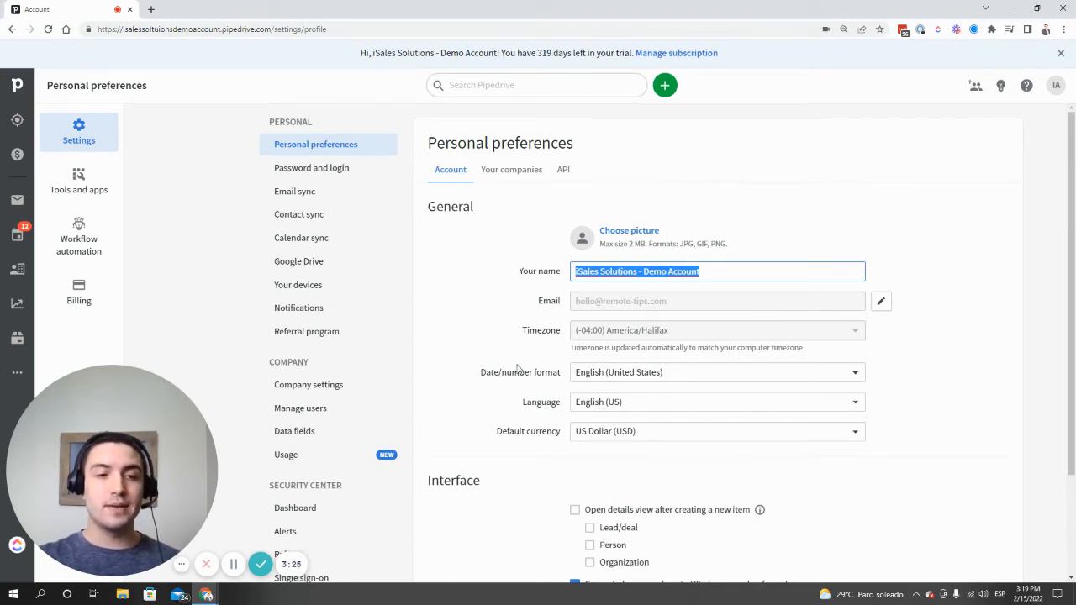
scroll(493, 395, "down", 1)
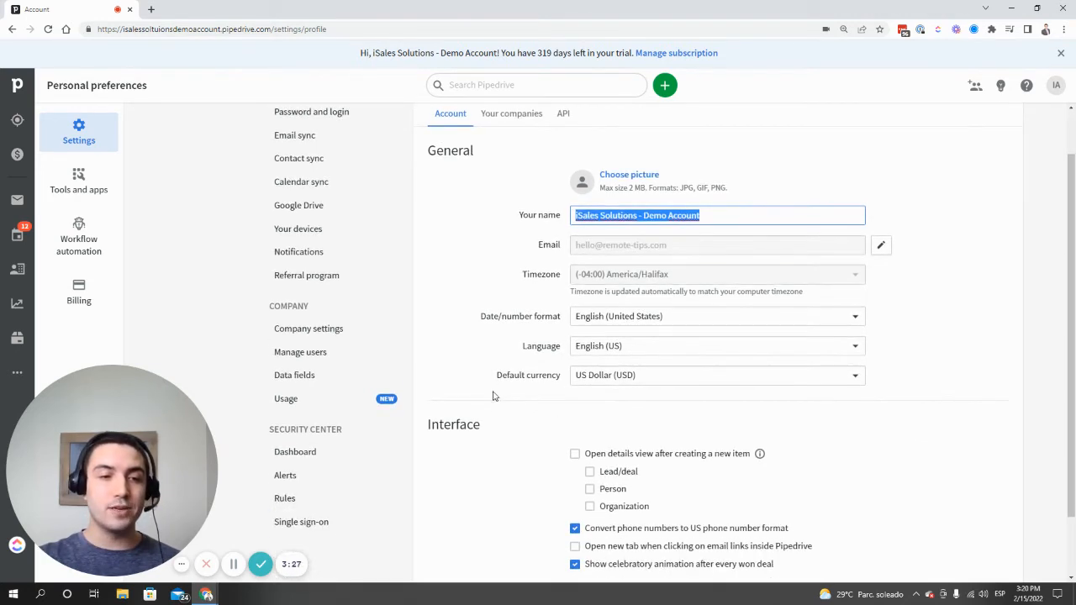
scroll(753, 370, "down", 1)
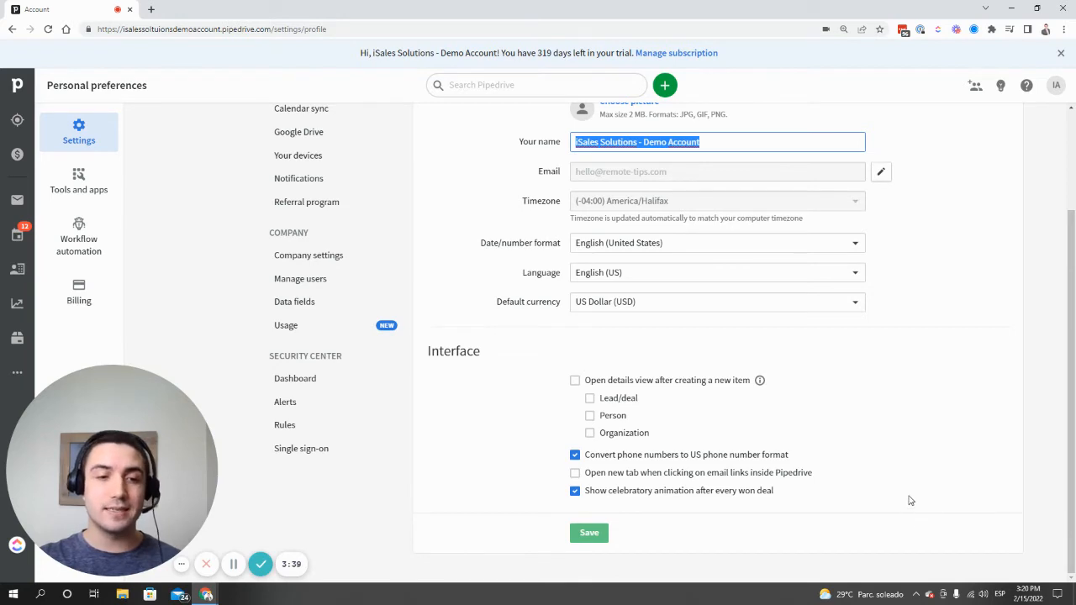
Step: Enable opening the details view after creating a new item for Lead/deal, Person and Organization
left_click(574, 380)
left_click(589, 415)
left_click(589, 433)
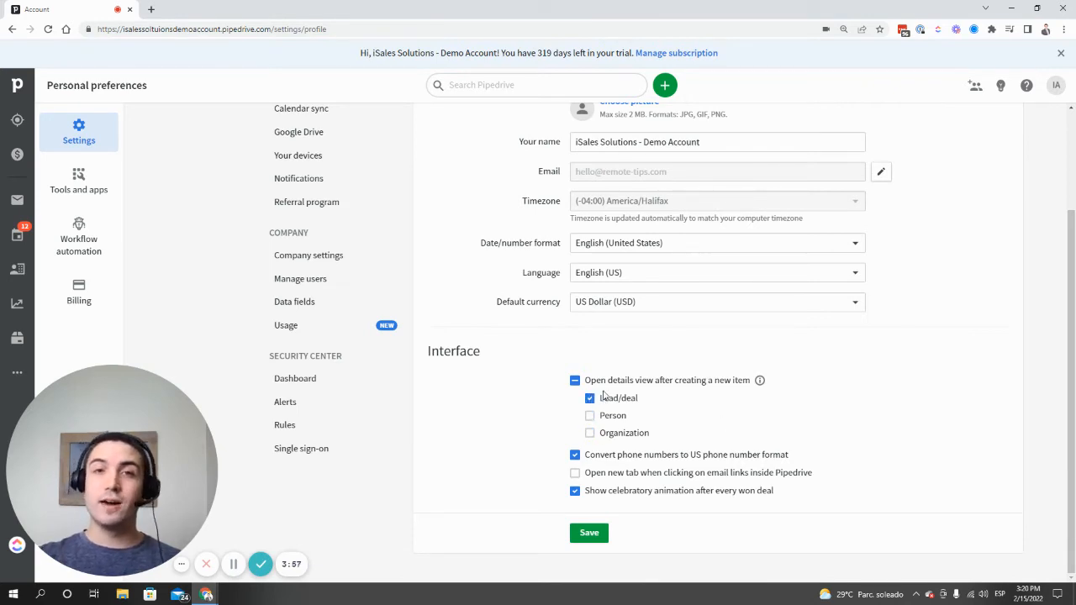
left_click(574, 381)
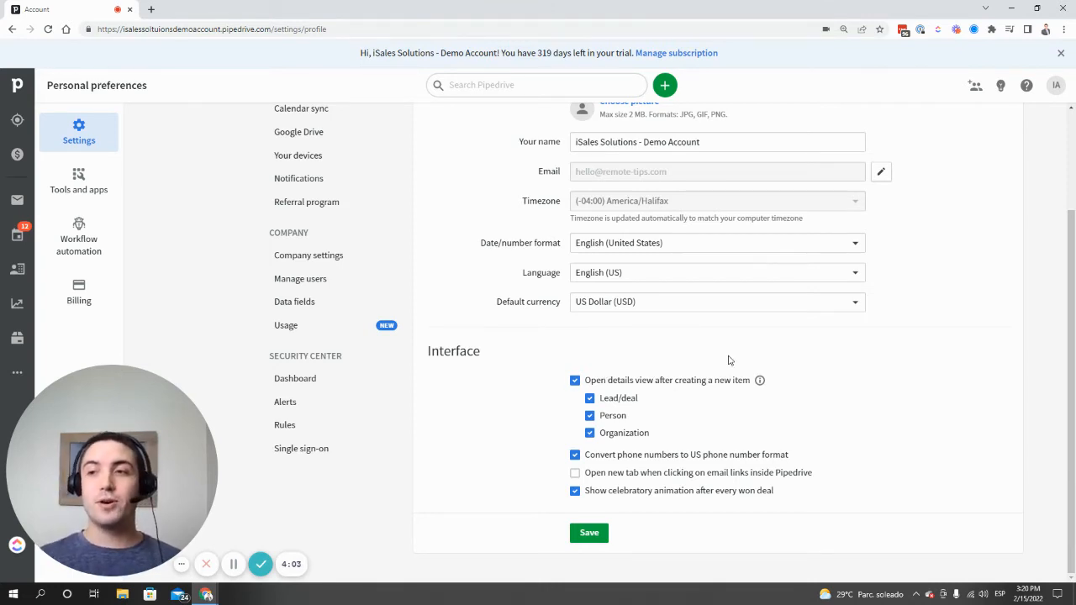
Step: Return to the deal in the Lead Qualified stage and examine its Details and Person sections
left_click(17, 154)
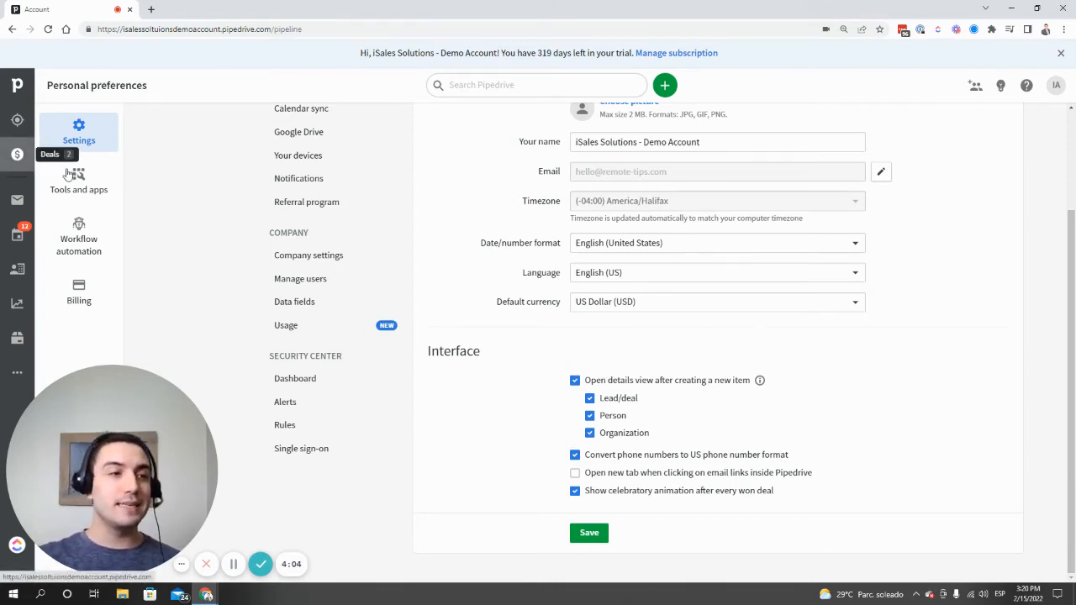
left_click(147, 211)
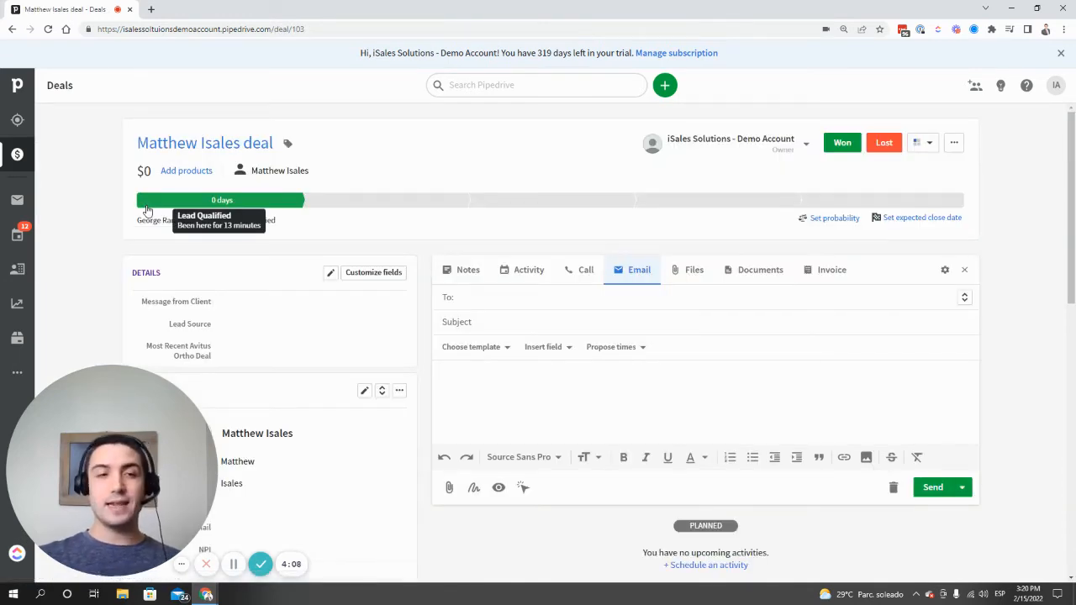
left_click(90, 561)
scroll(231, 403, "down", 2)
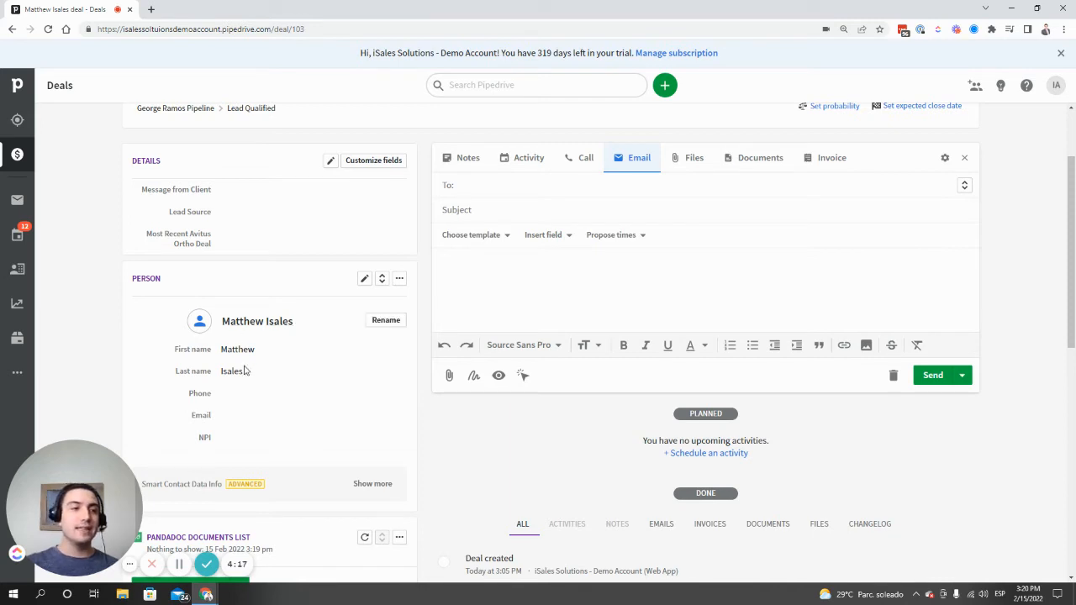
scroll(252, 272, "down", 3)
scroll(353, 273, "up", 3)
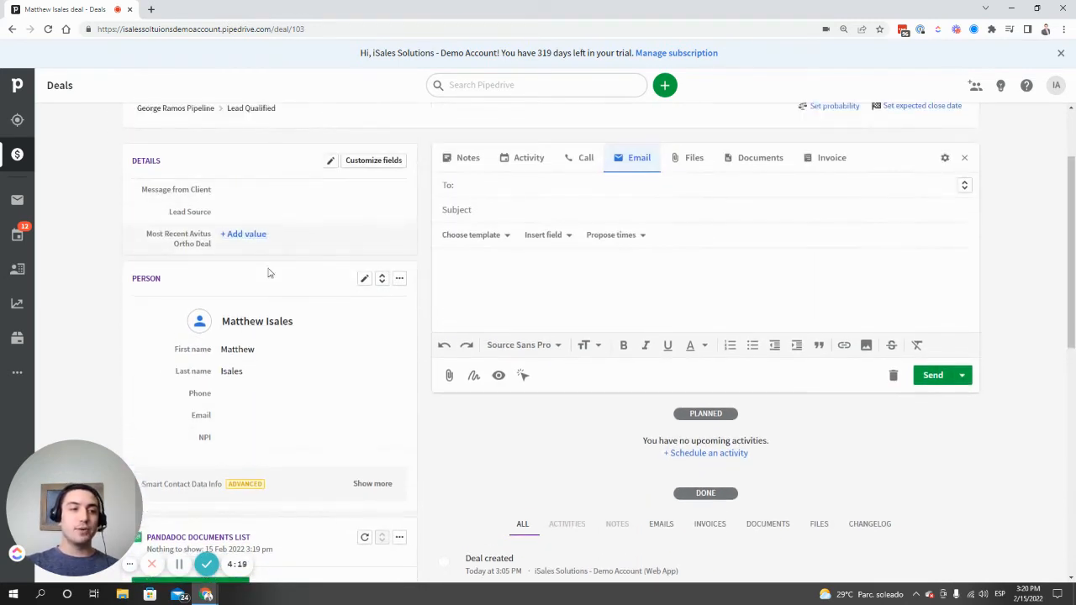
scroll(353, 216, "up", 2)
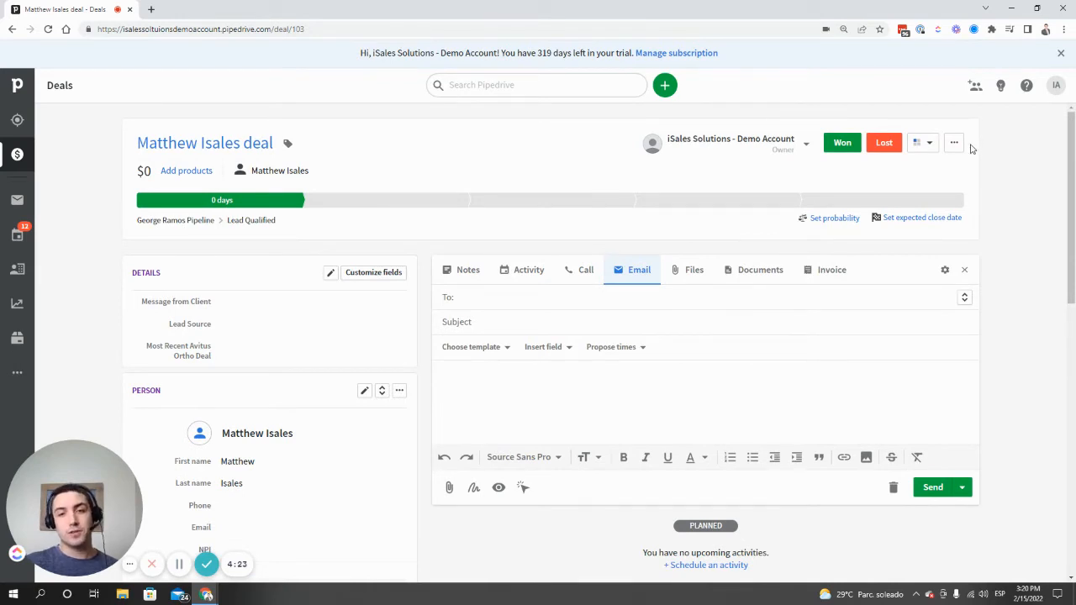
Step: Open the deal's sidebar section management and enable the Organization section, switching Revenue off and back on
left_click(956, 143)
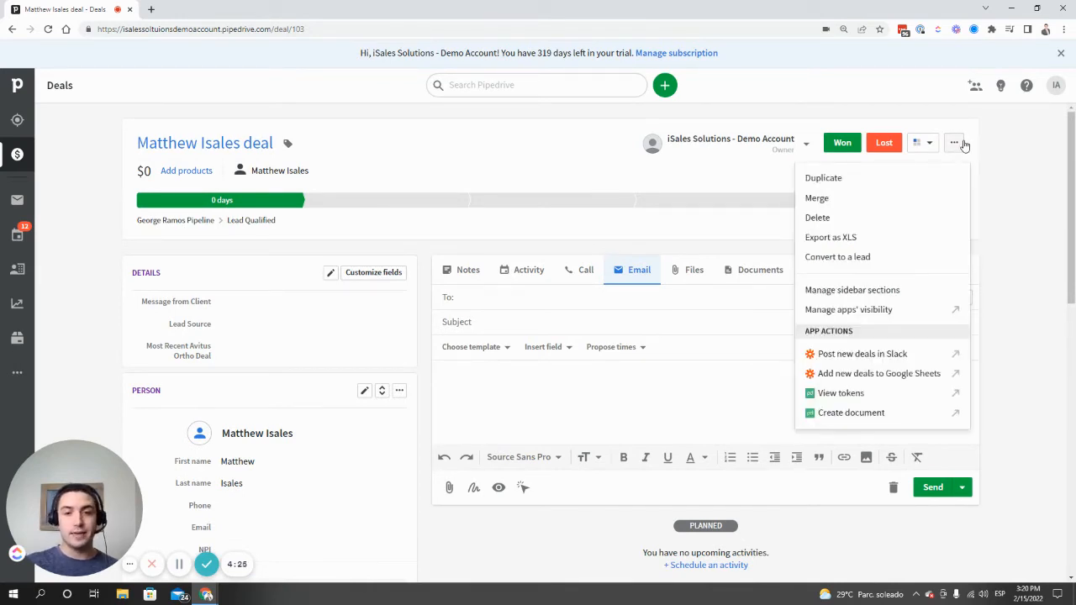
left_click(1017, 148)
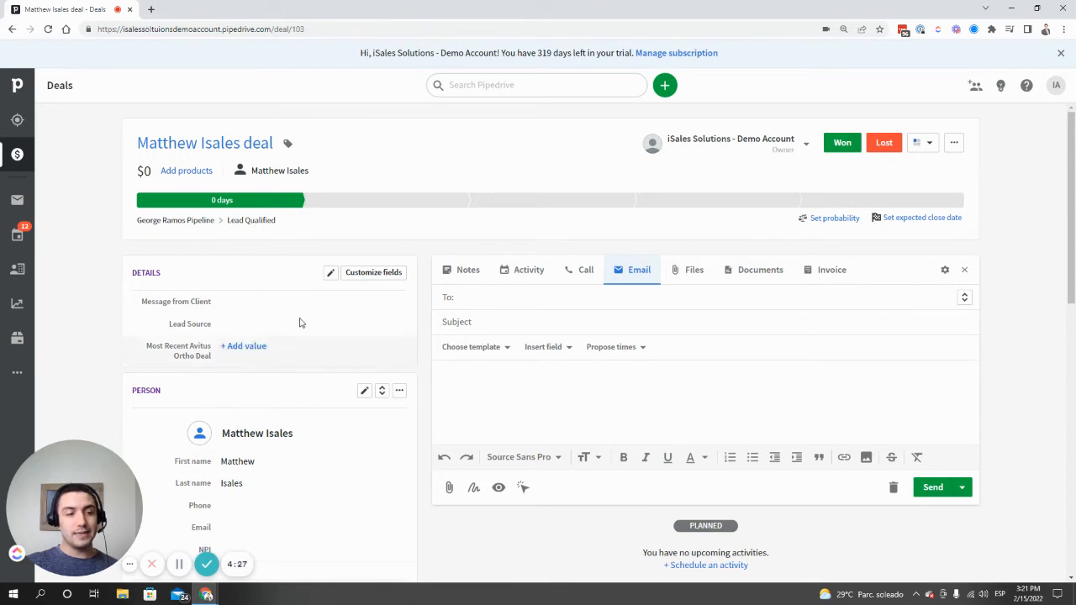
left_click(956, 144)
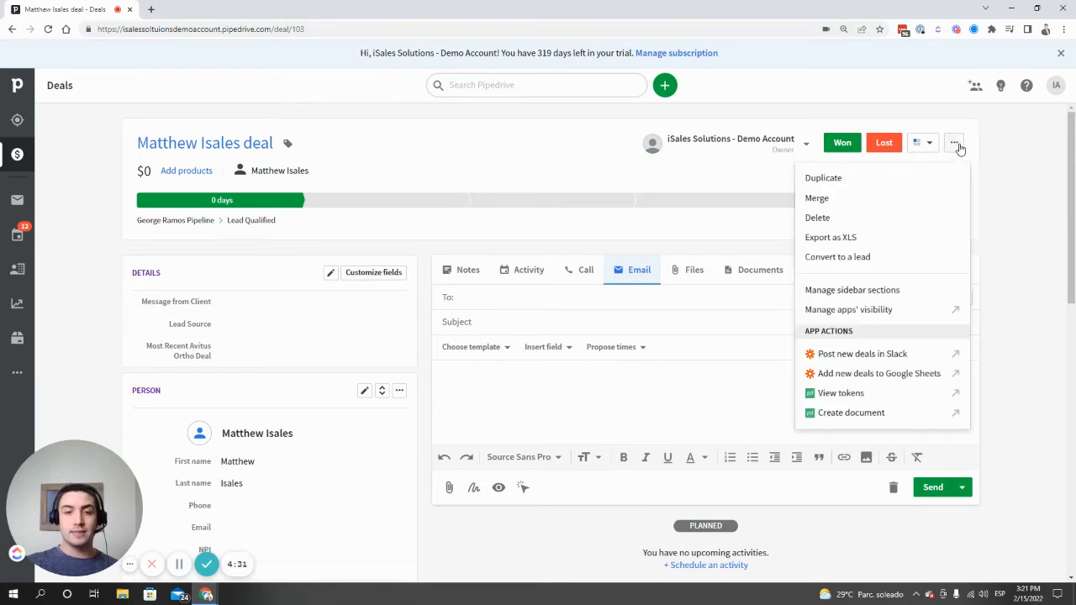
left_click(911, 289)
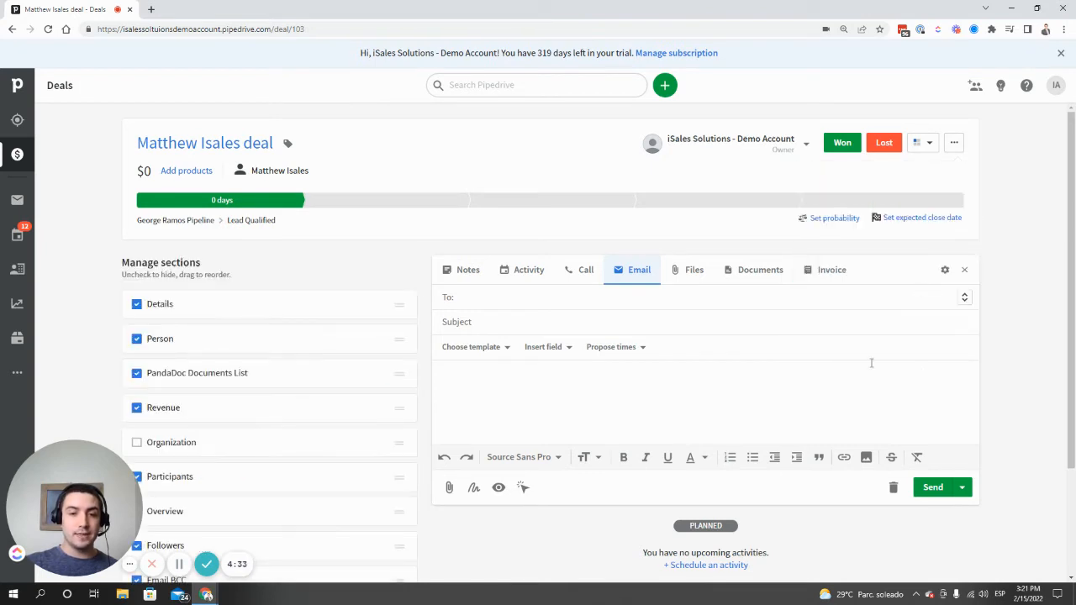
scroll(367, 444, "down", 1)
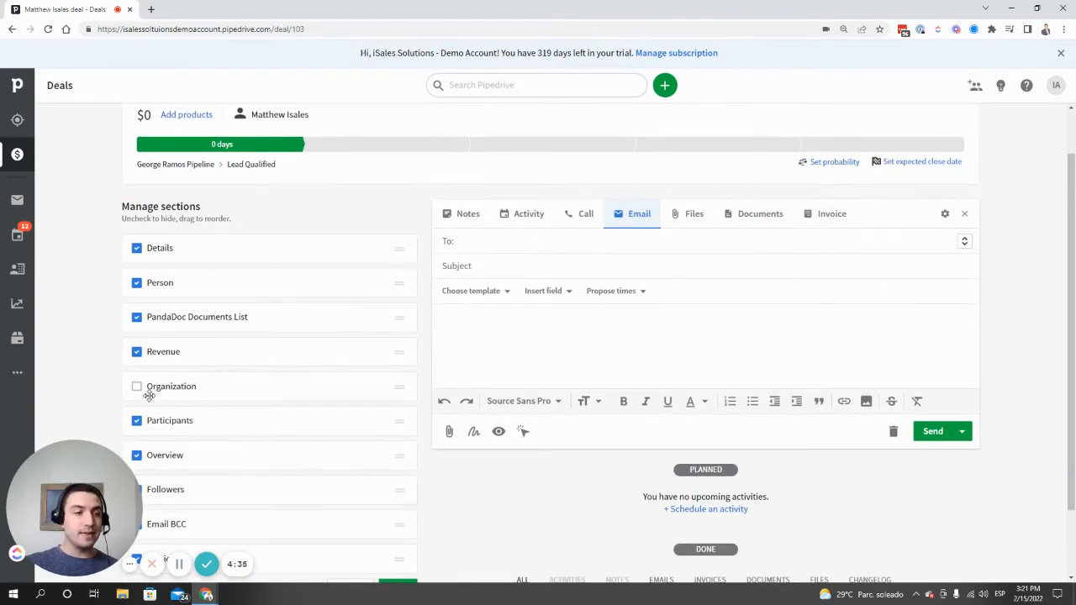
left_click(137, 353)
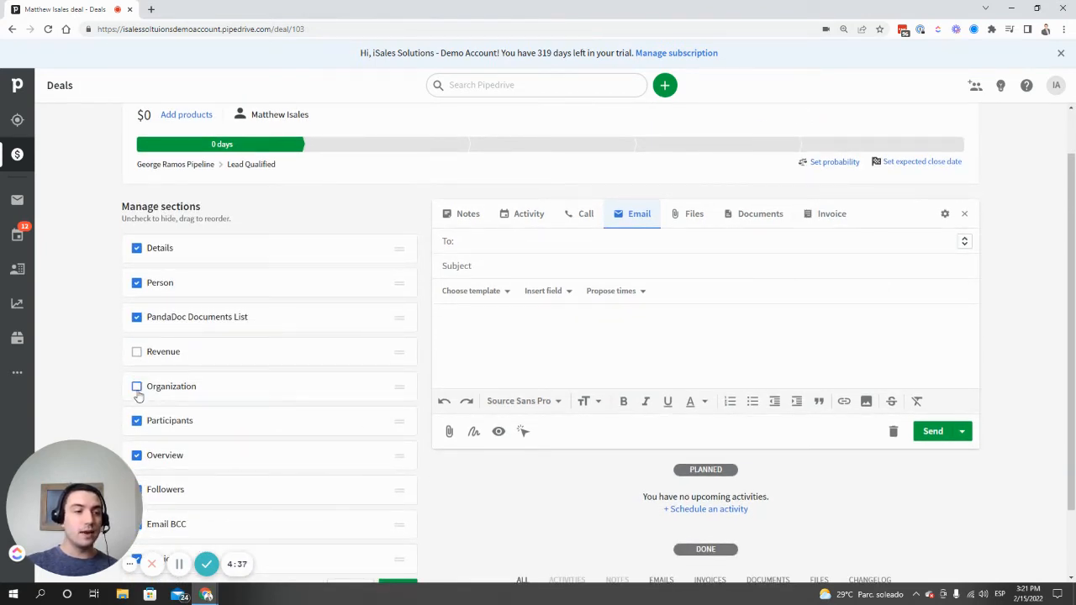
left_click(137, 388)
left_click(137, 352)
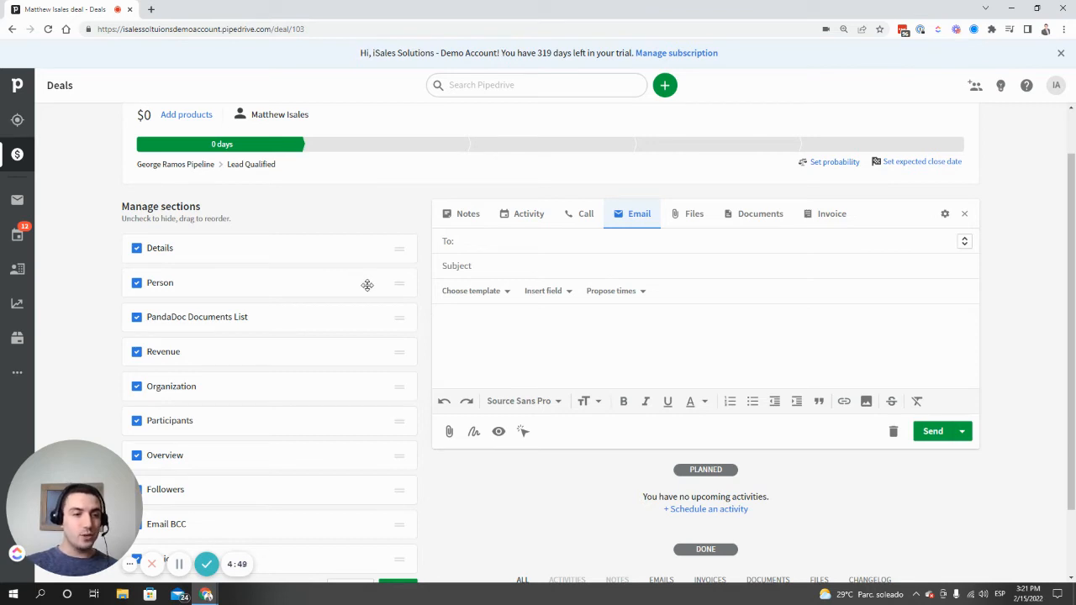
Step: Move the Person section above Details and save the deal's sidebar layout
left_click_drag(367, 285, 362, 254)
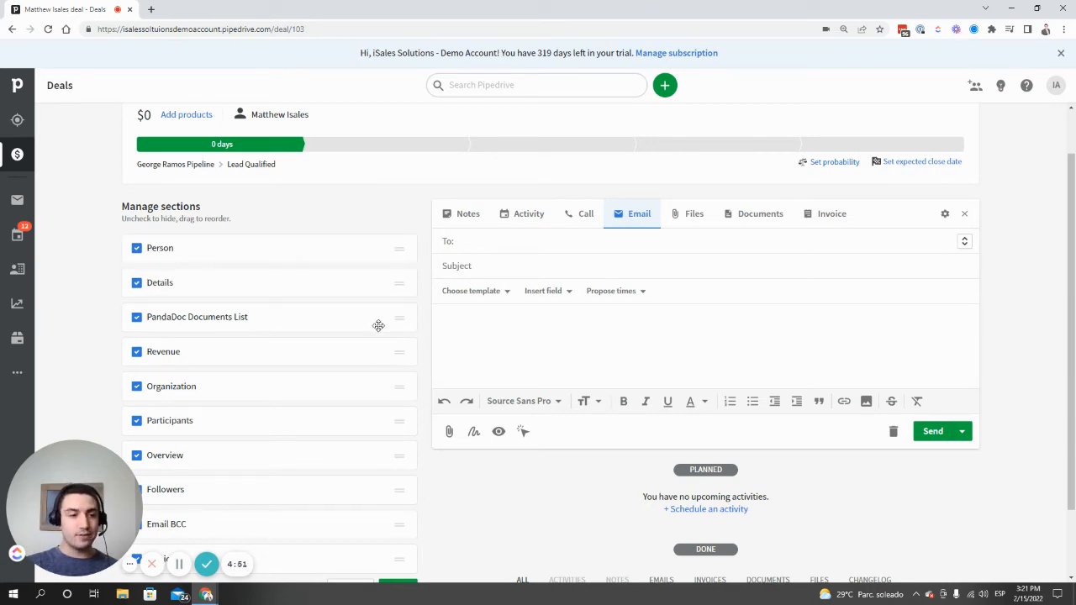
scroll(391, 420, "down", 1)
left_click(399, 501)
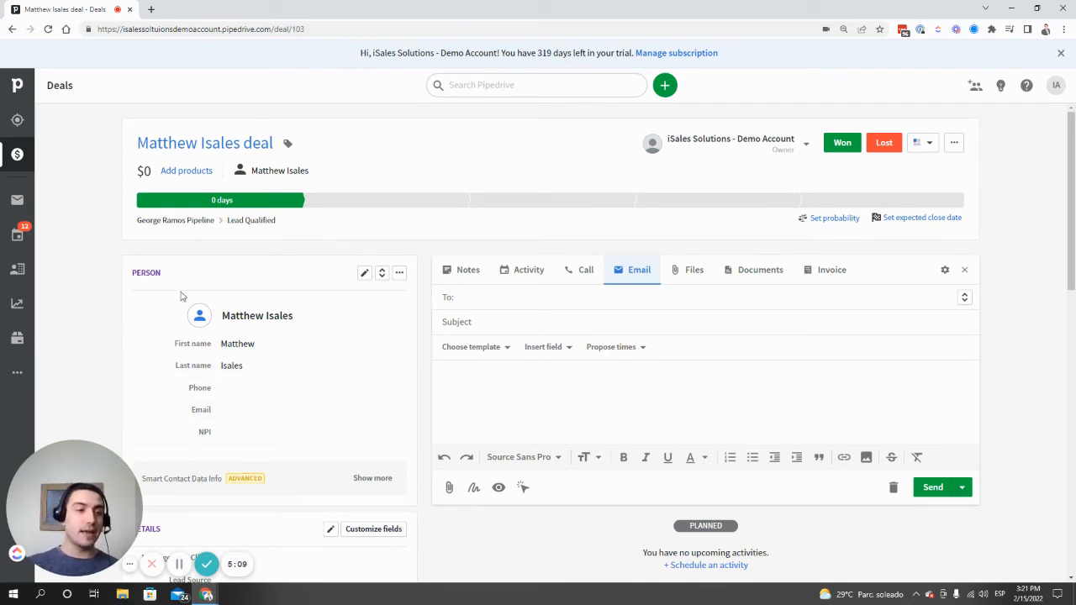
scroll(351, 286, "down", 1)
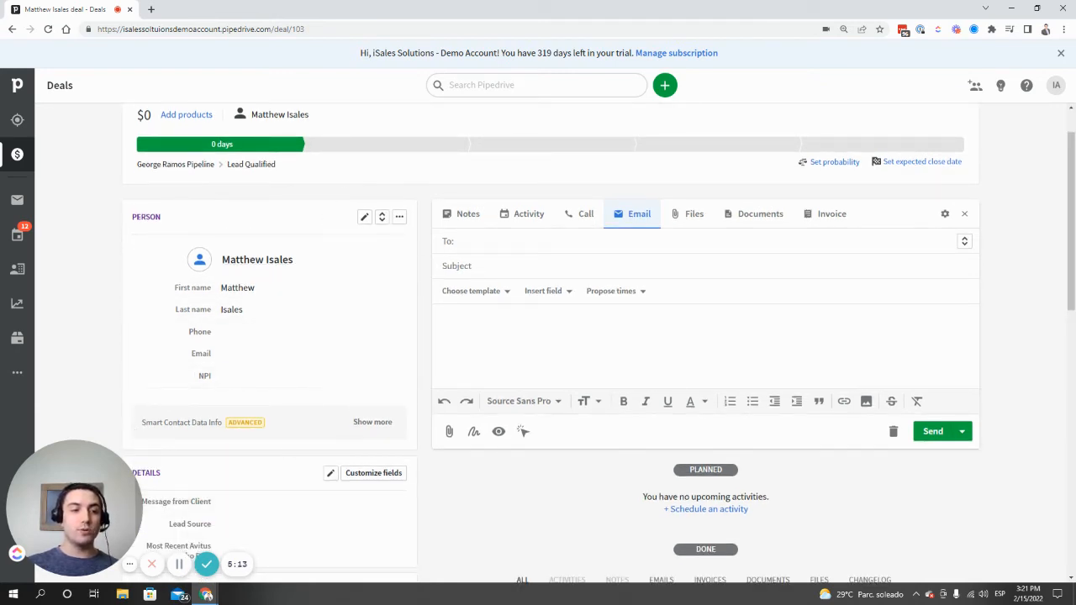
scroll(351, 502, "up", 1)
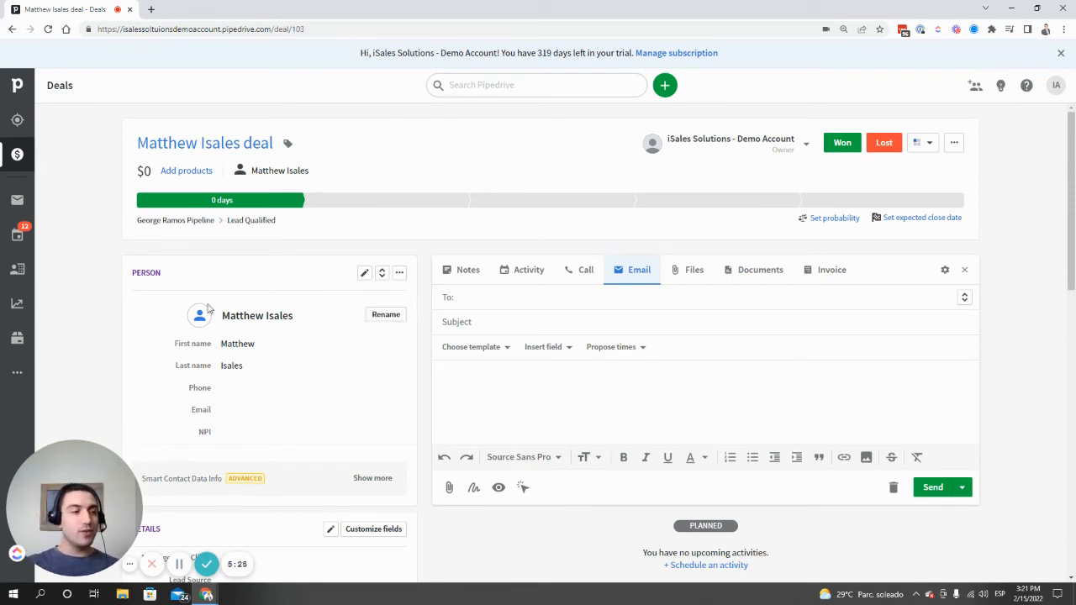
left_click_drag(277, 508, 989, 519)
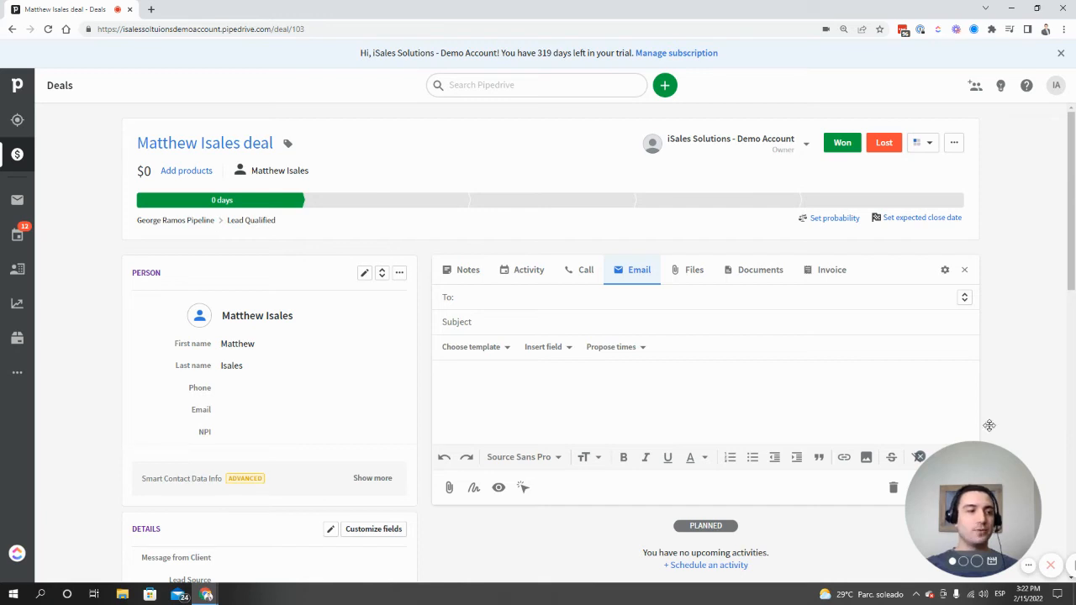
Step: View the customizable dashboard in Insights and return to the deals pipeline
left_click(3, 304)
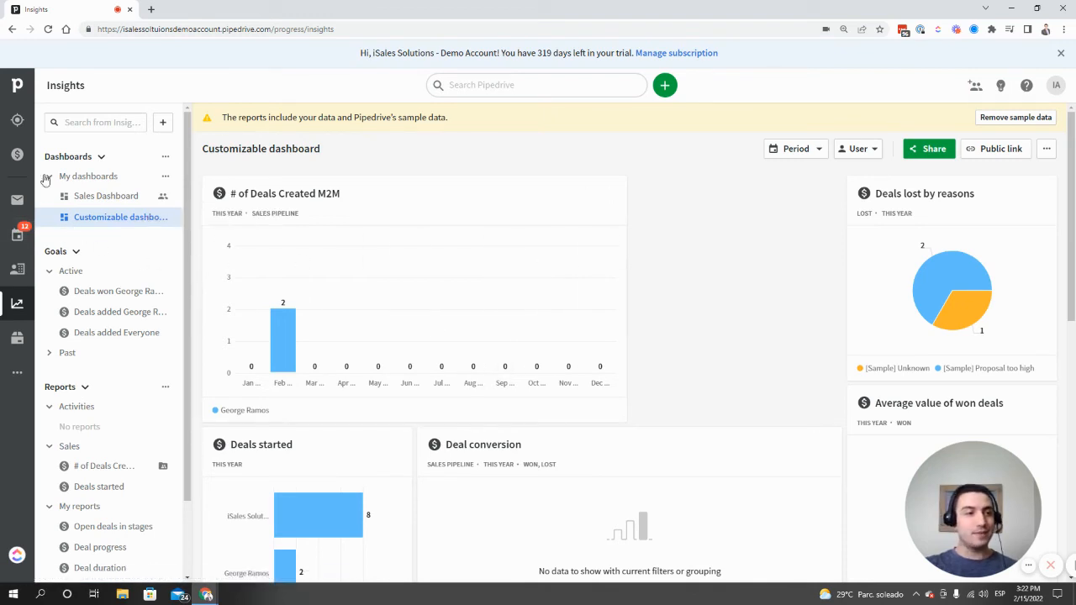
left_click(13, 161)
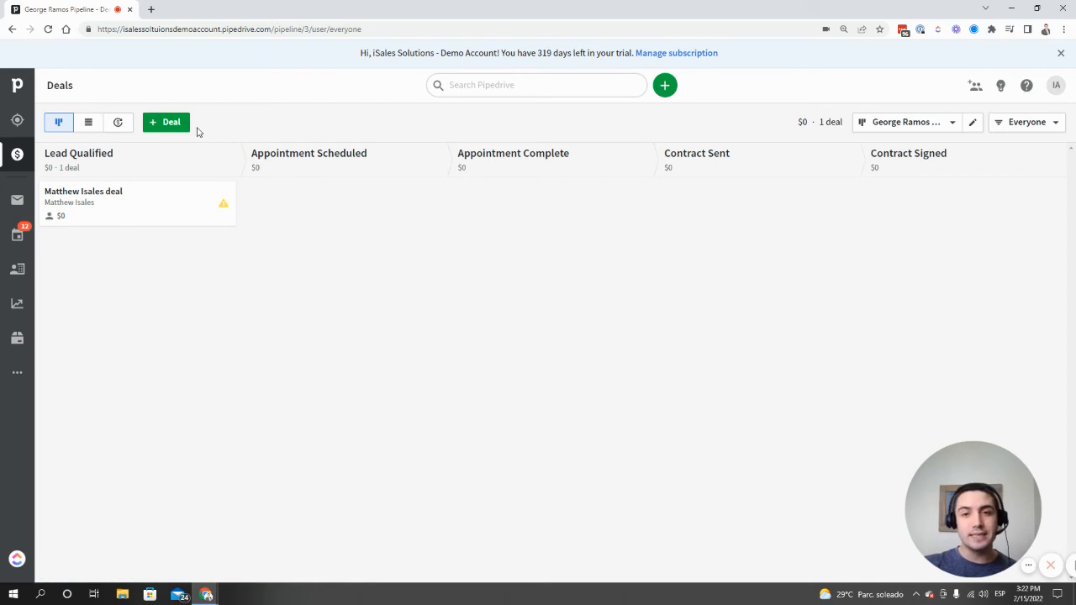
left_click(1001, 90)
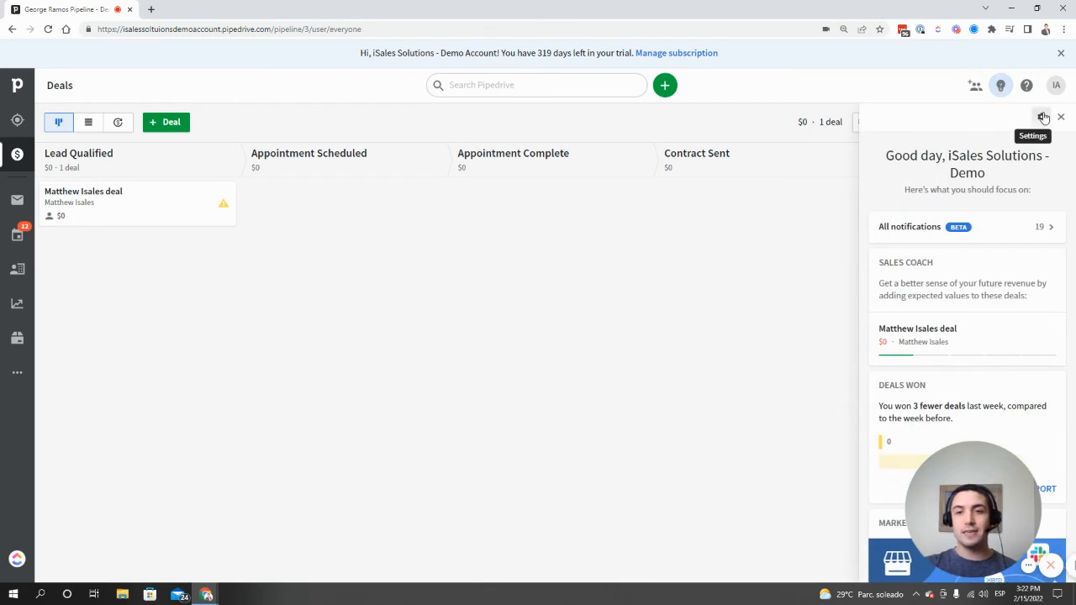
left_click(1043, 118)
left_click(955, 163)
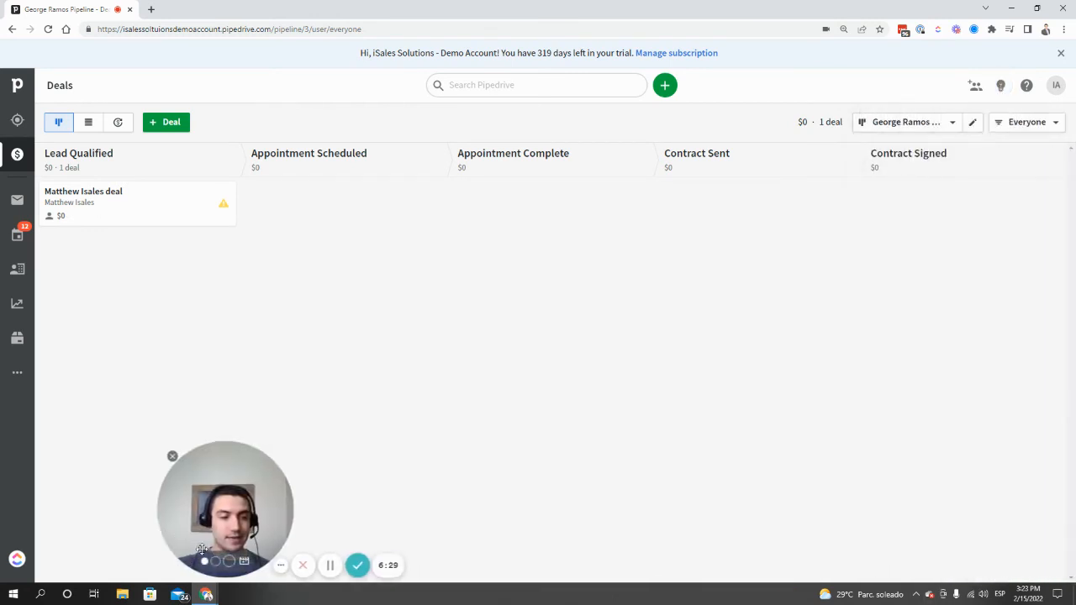
left_click_drag(201, 549, 50, 550)
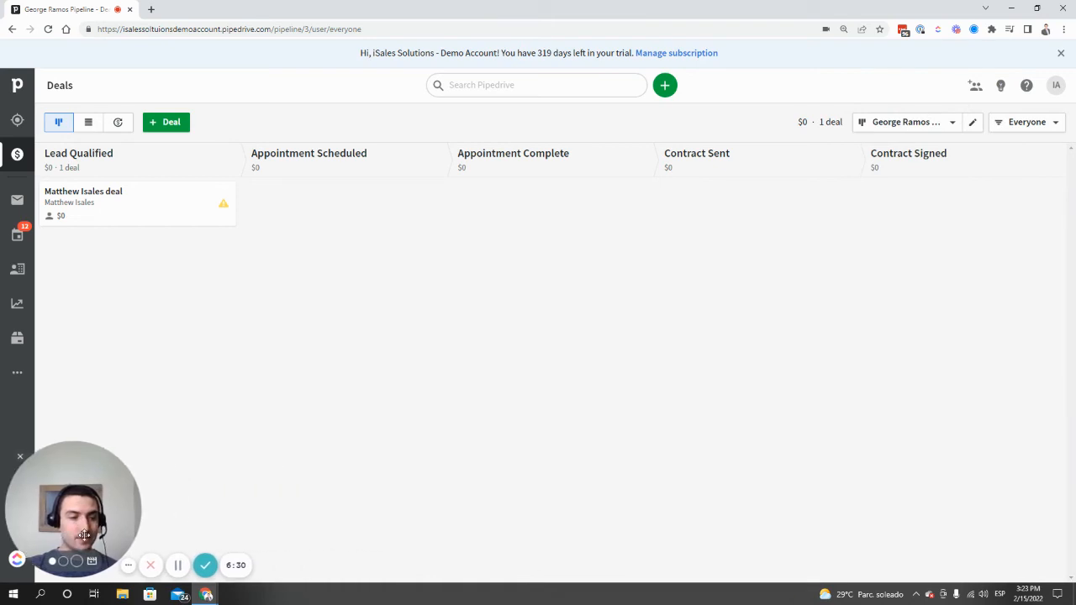
Step: Open the notification preferences and review the alert, email tracking, activity reminder and followed-item update options
left_click(1002, 87)
left_click(1040, 116)
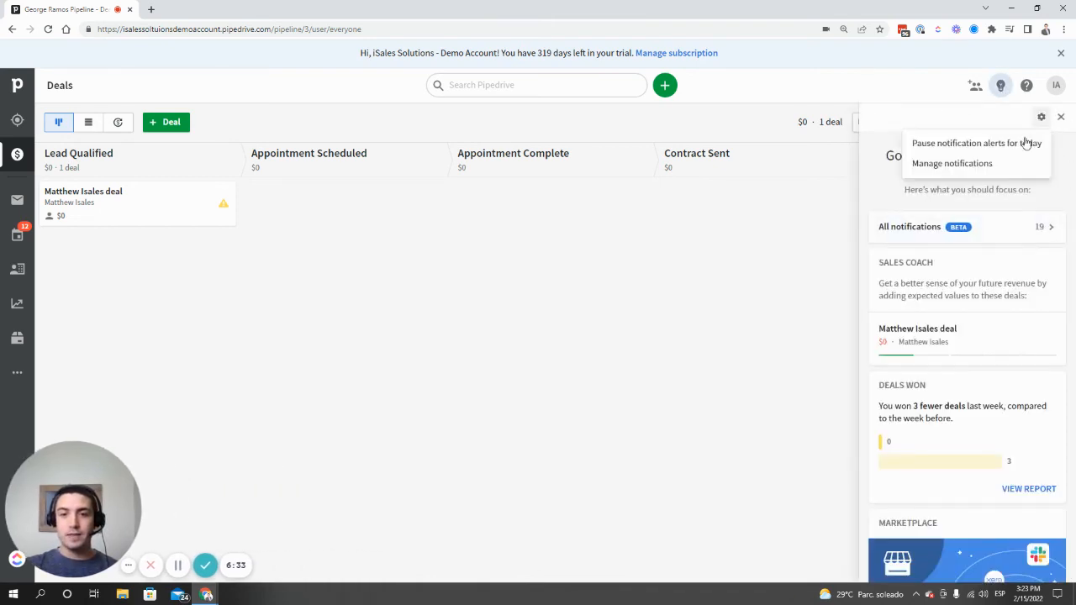
left_click(995, 165)
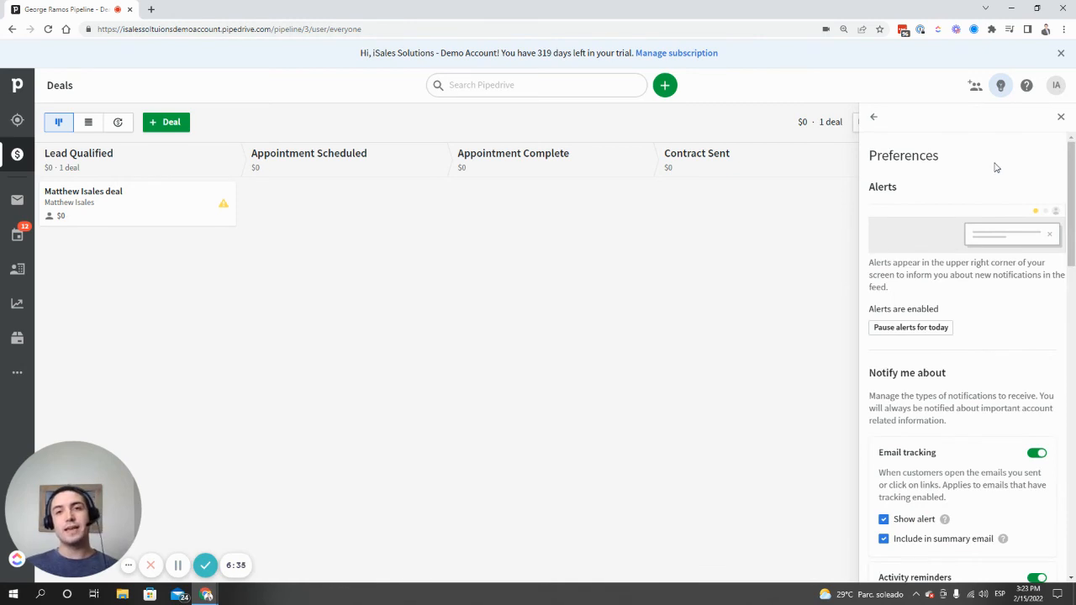
scroll(1013, 234, "down", 1)
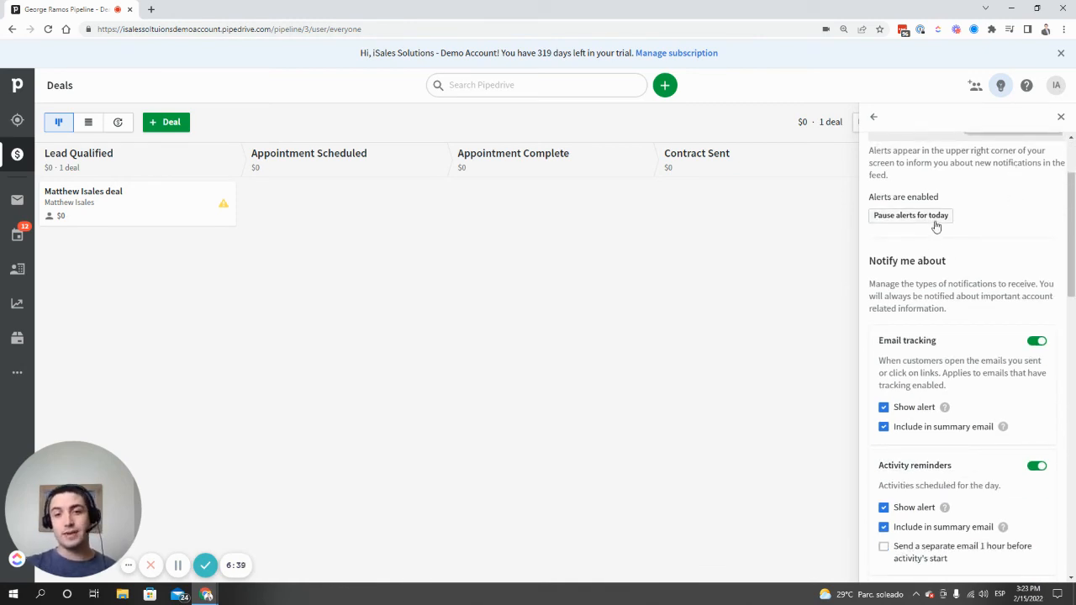
scroll(973, 221, "down", 1)
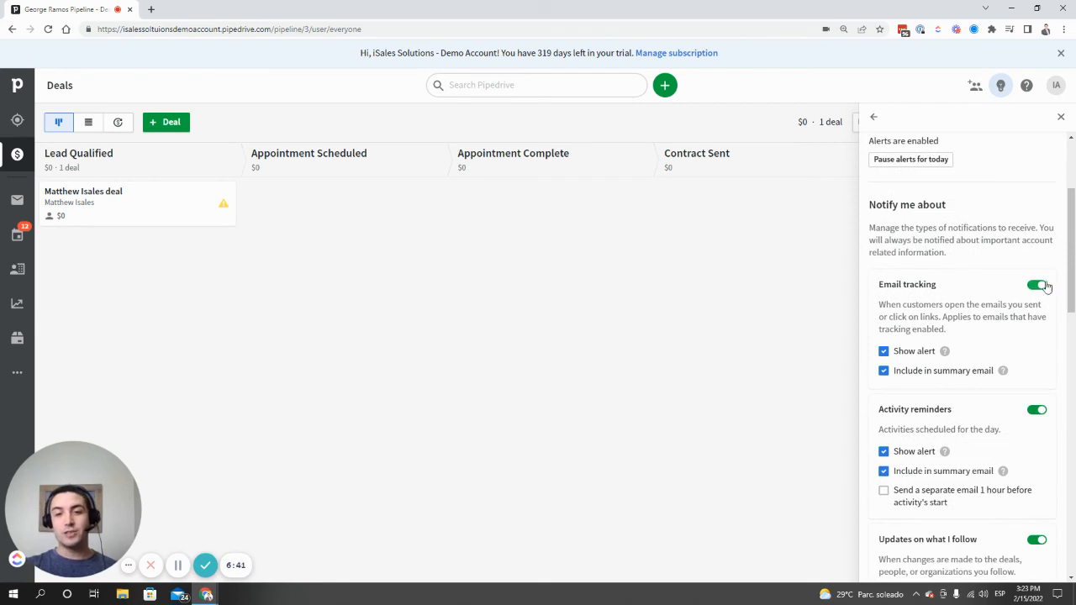
scroll(1041, 321, "down", 3)
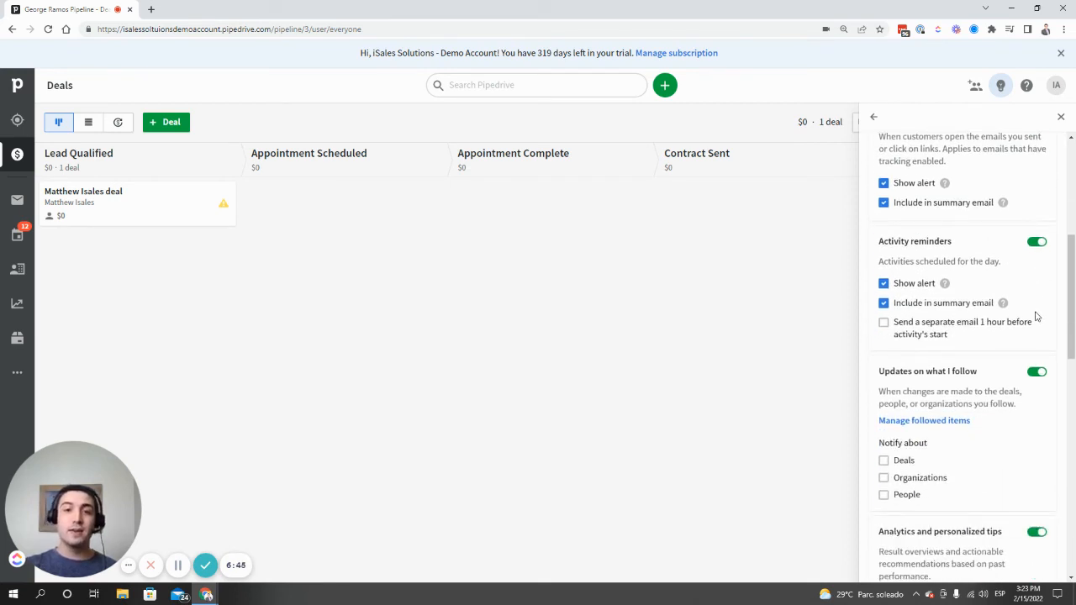
scroll(1038, 317, "down", 1)
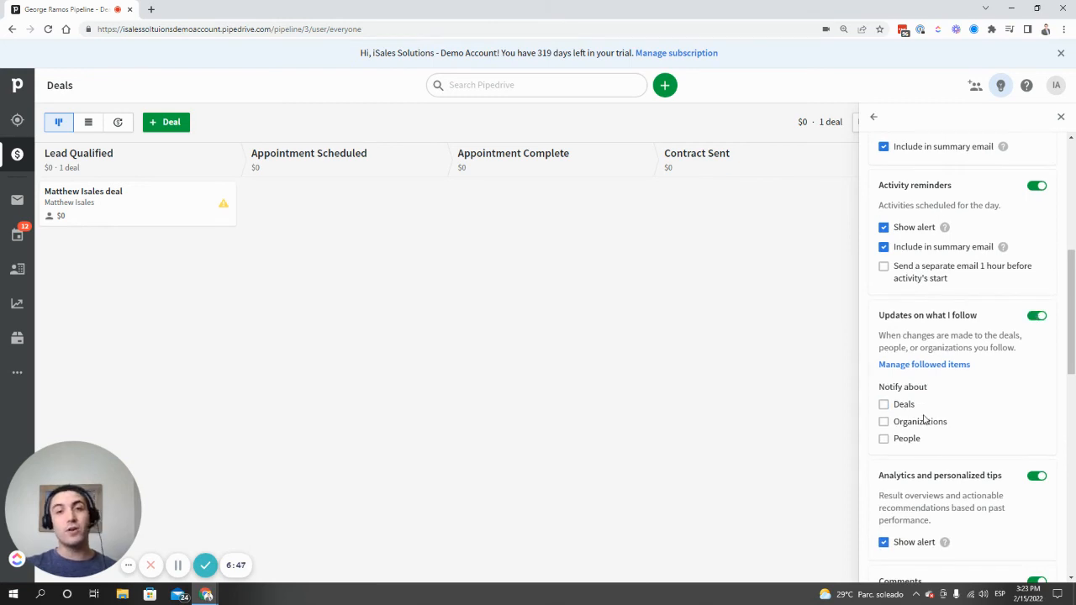
scroll(972, 385, "down", 2)
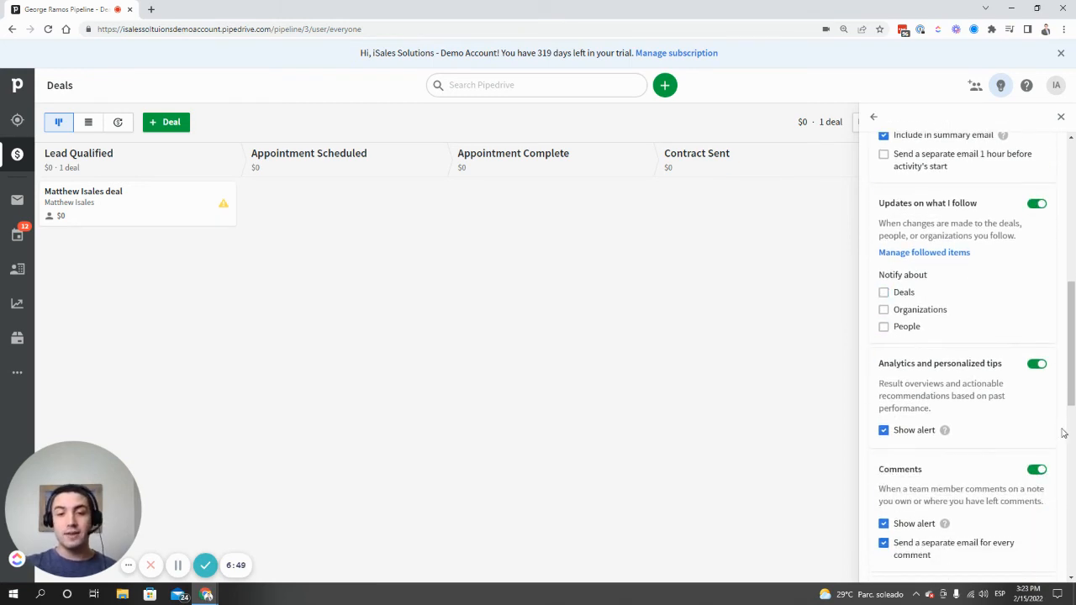
Step: Review the comment, mention, assignment, product update and daily email timing options, and close the notification preferences
scroll(980, 410, "down", 2)
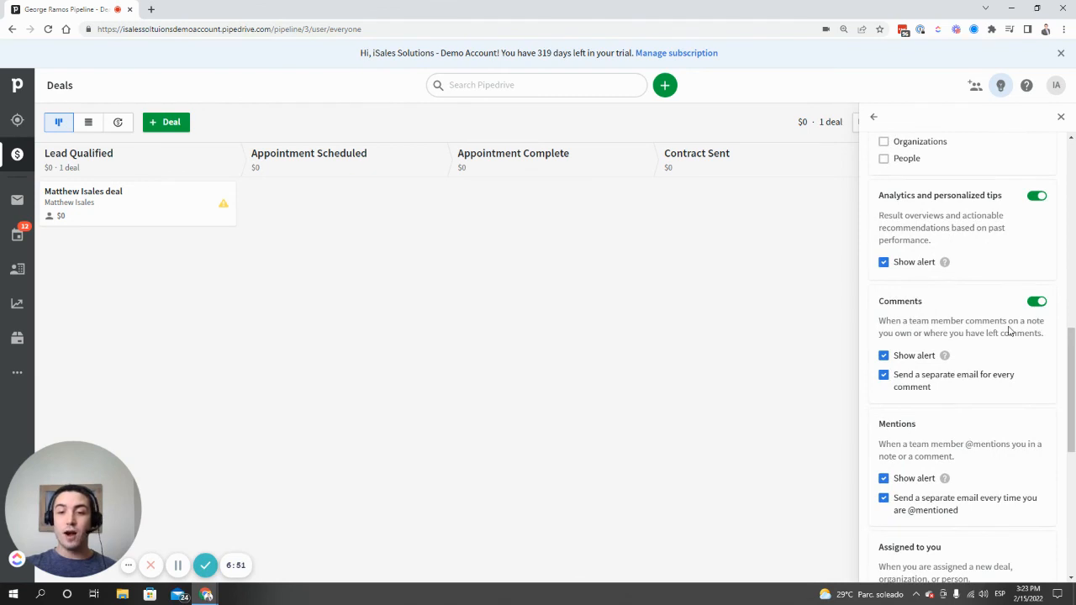
scroll(1011, 328, "down", 1)
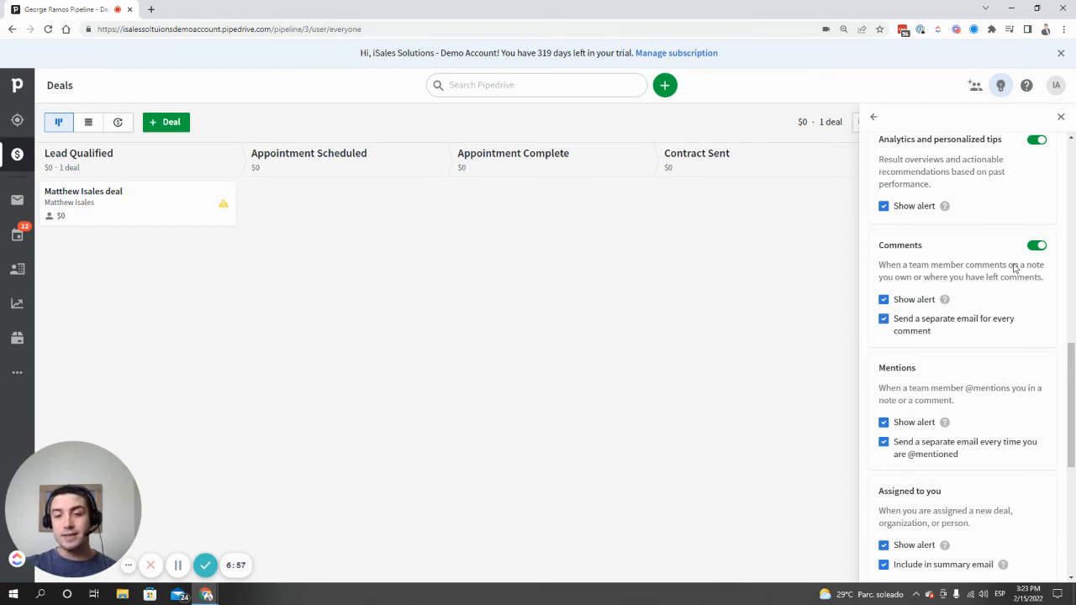
scroll(1011, 319, "down", 1)
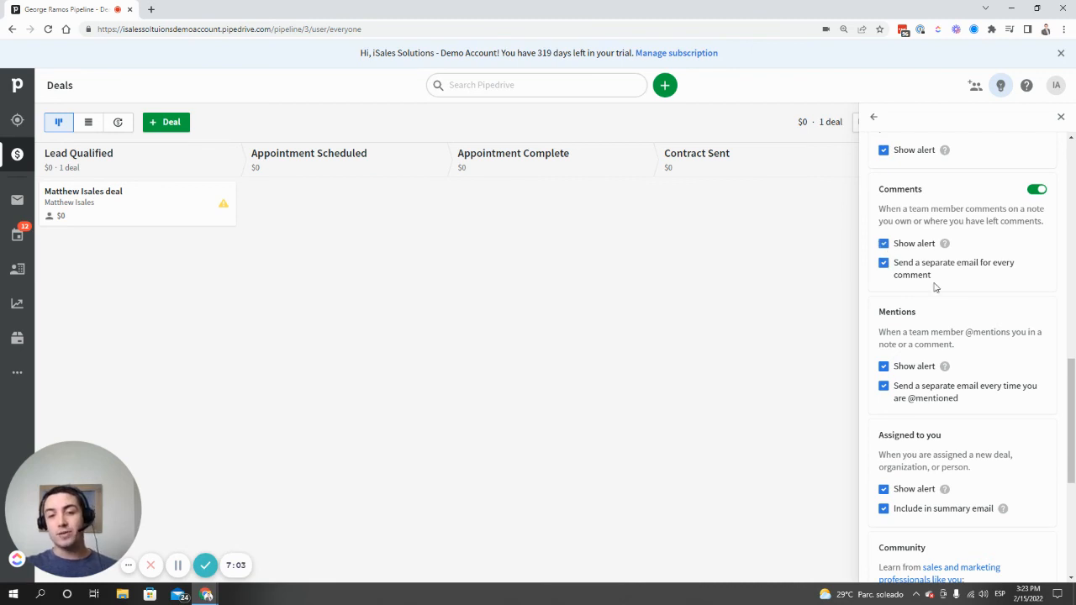
scroll(979, 311, "down", 1)
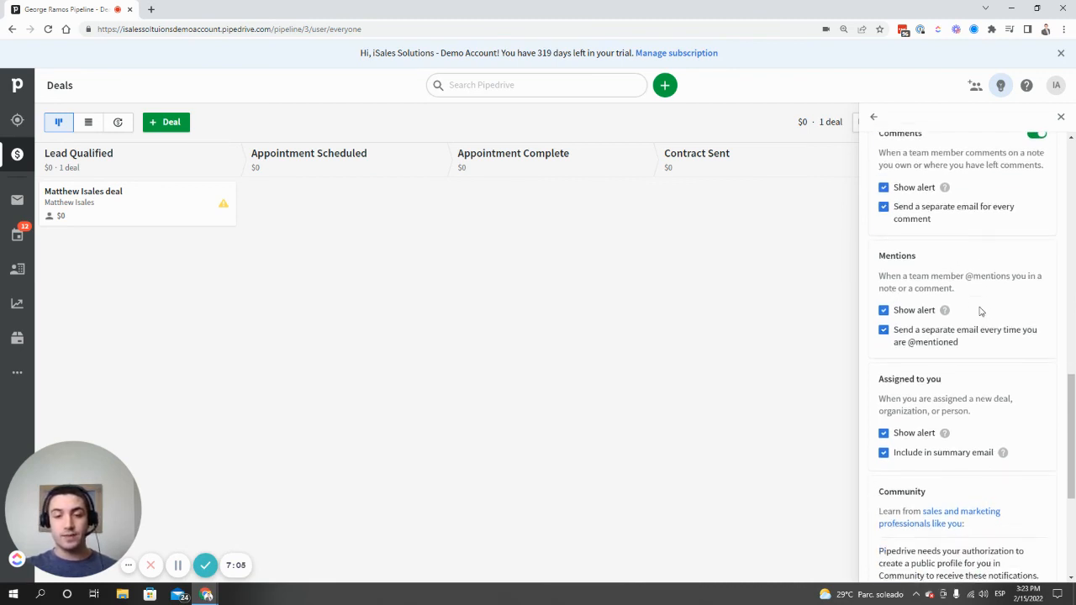
scroll(979, 311, "down", 1)
scroll(992, 294, "down", 2)
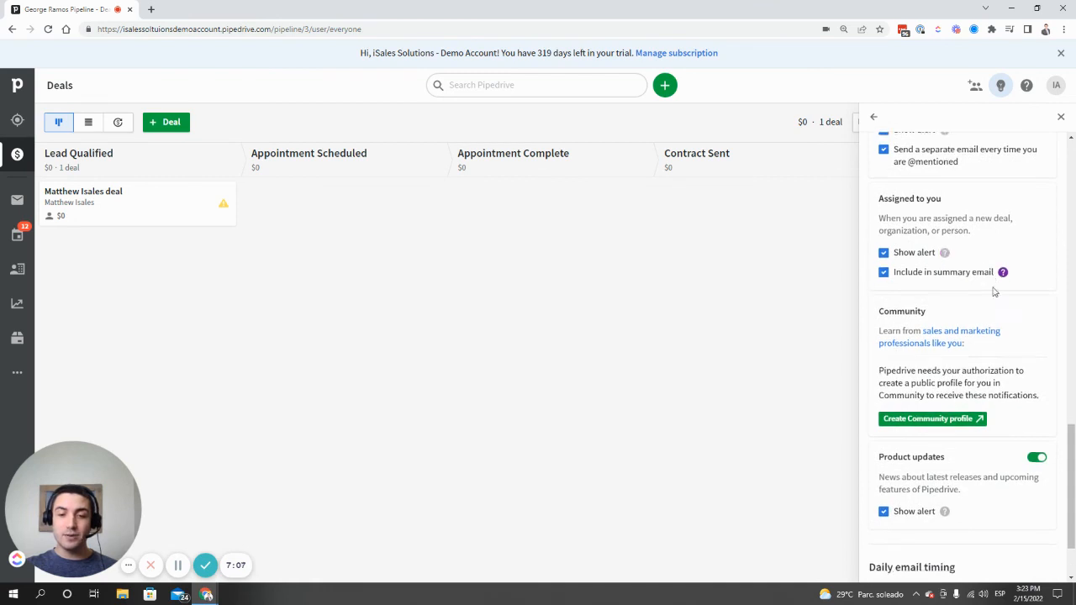
scroll(995, 292, "down", 2)
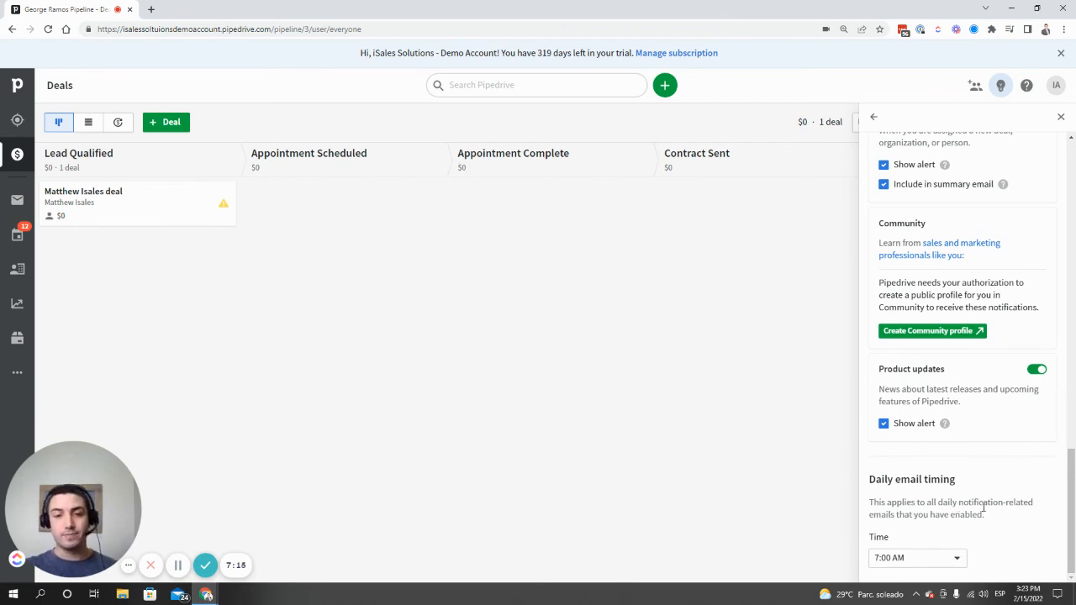
scroll(999, 490, "up", 15)
scroll(999, 490, "up", 5)
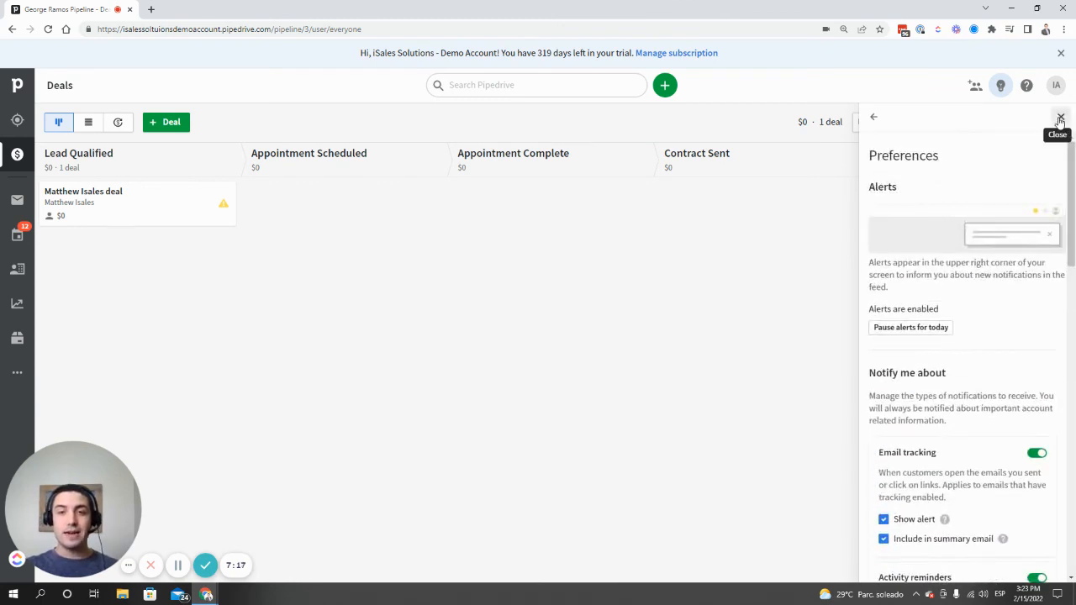
left_click(1060, 118)
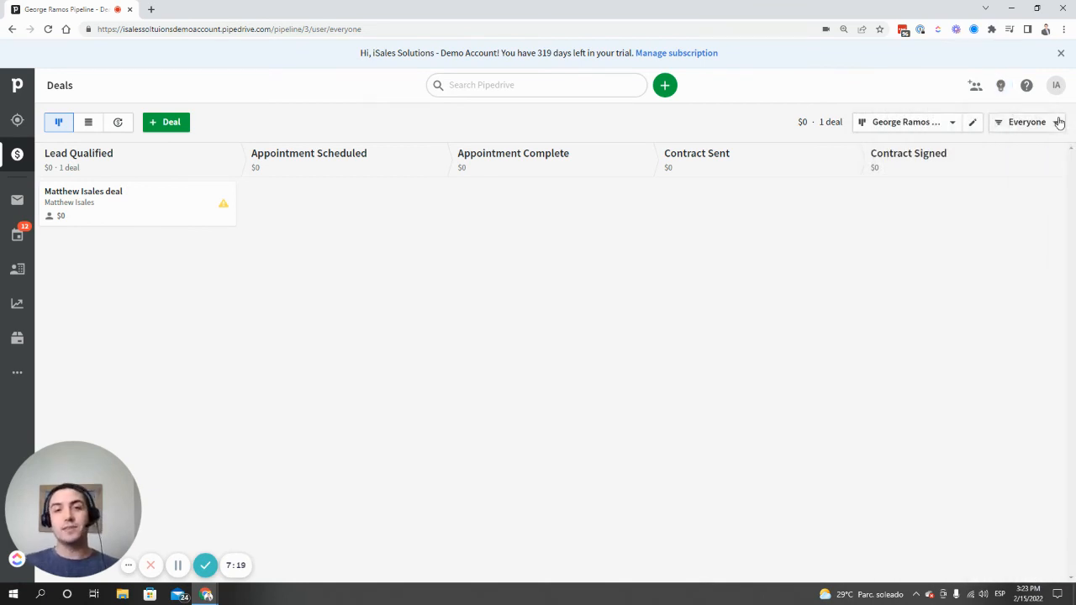